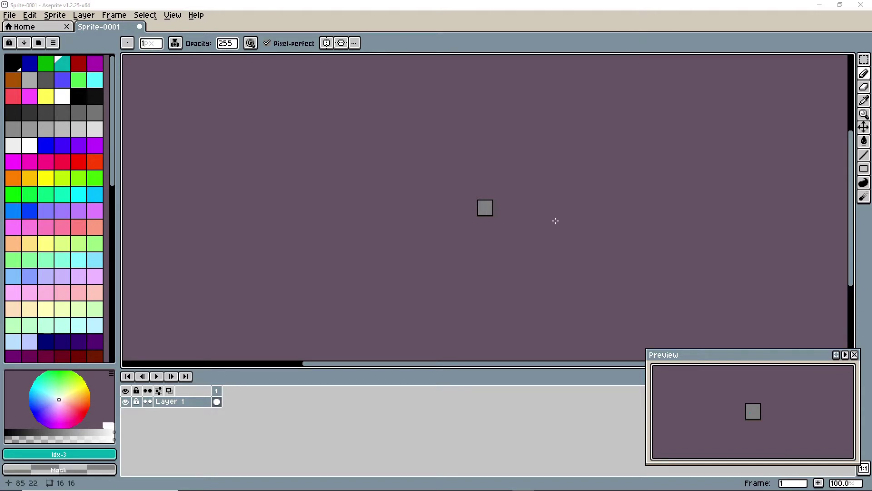
- Set the canvas grid to cells 1 px wide and 1 px high
{"action": "scroll", "coordinate": [480, 202], "scroll_direction": "up", "scroll_amount": 5}
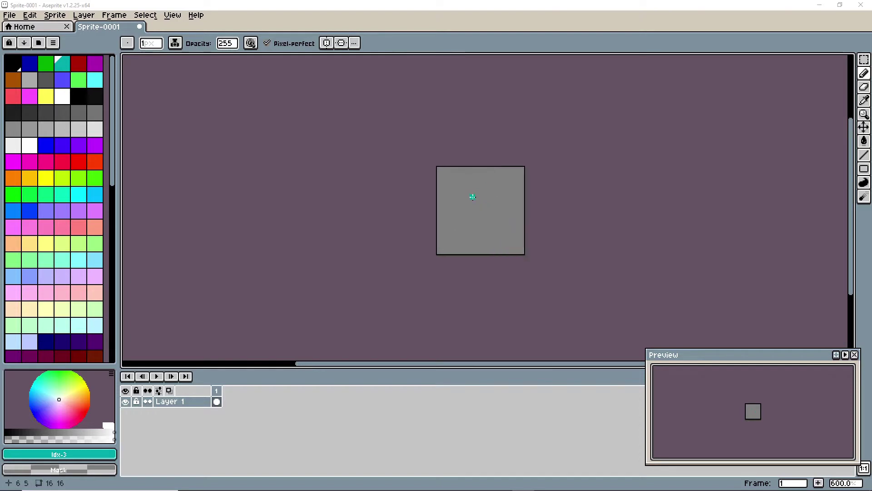
{"action": "scroll", "coordinate": [479, 203], "scroll_direction": "up", "scroll_amount": 1}
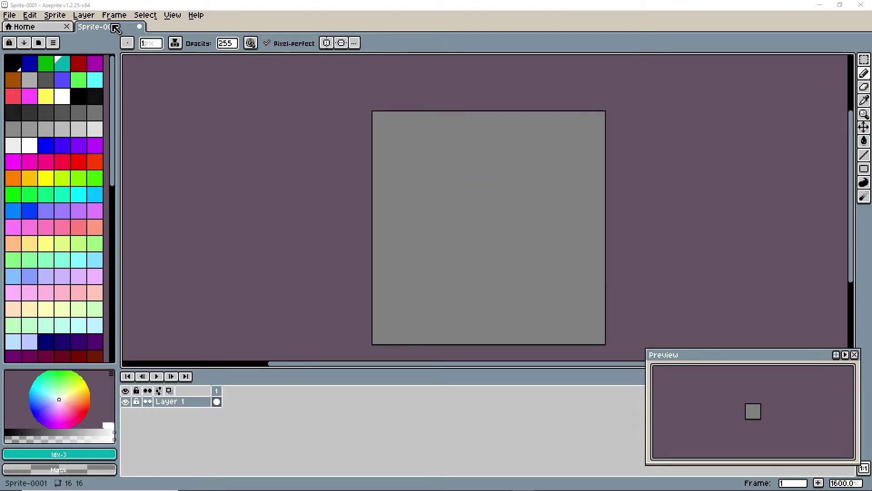
{"action": "left_click", "coordinate": [175, 16]}
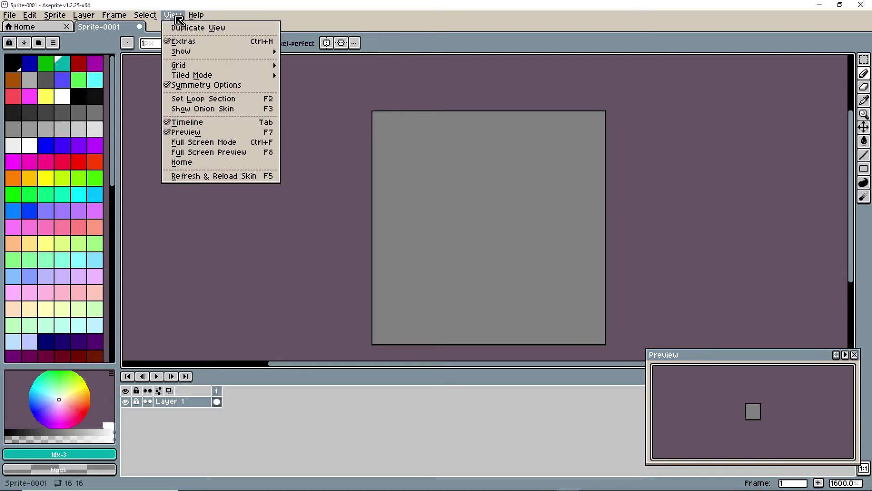
{"action": "mouse_move", "coordinate": [194, 66]}
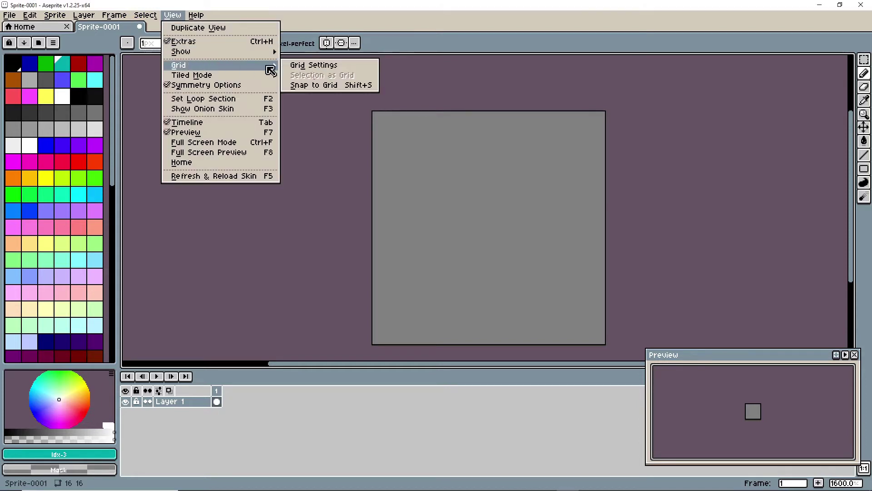
{"action": "left_click", "coordinate": [302, 66]}
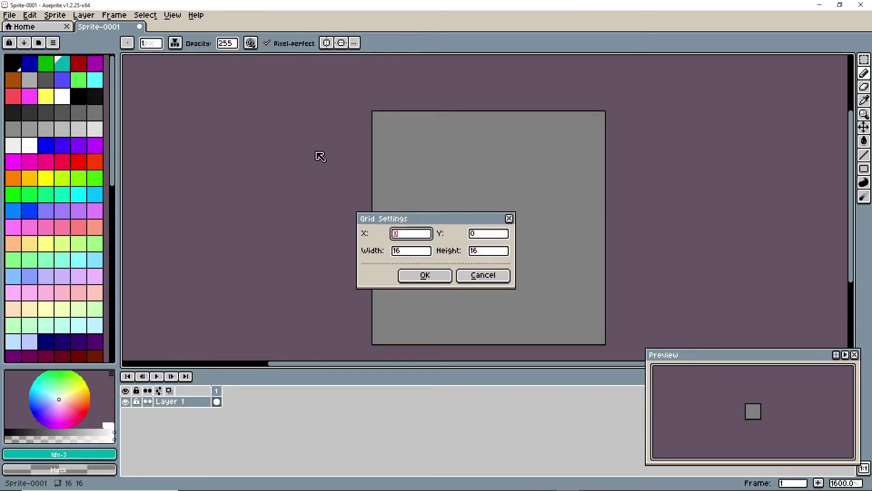
{"action": "left_click", "coordinate": [409, 251]}
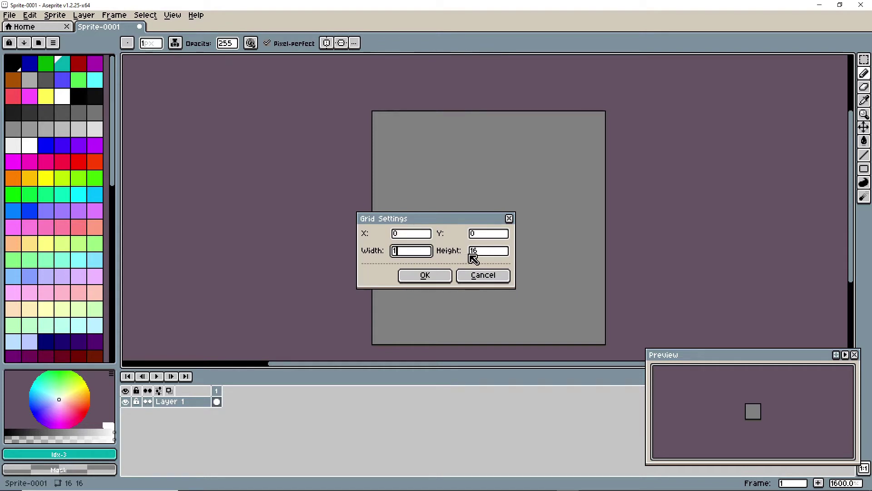
{"action": "key", "text": "BackSpace"}
{"action": "left_click", "coordinate": [488, 255]}
{"action": "left_click", "coordinate": [447, 273]}
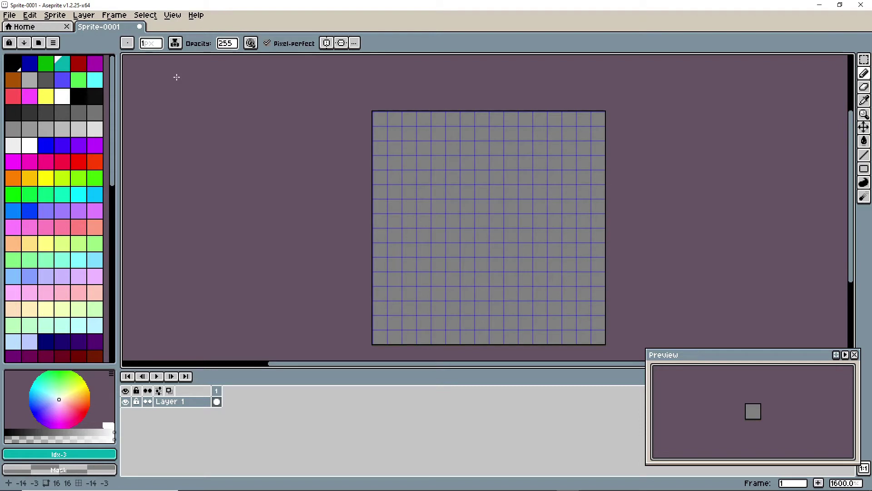
- Fill the whole 16 × 16 canvas with golden yellow, palette index 43
{"action": "left_click", "coordinate": [40, 44]}
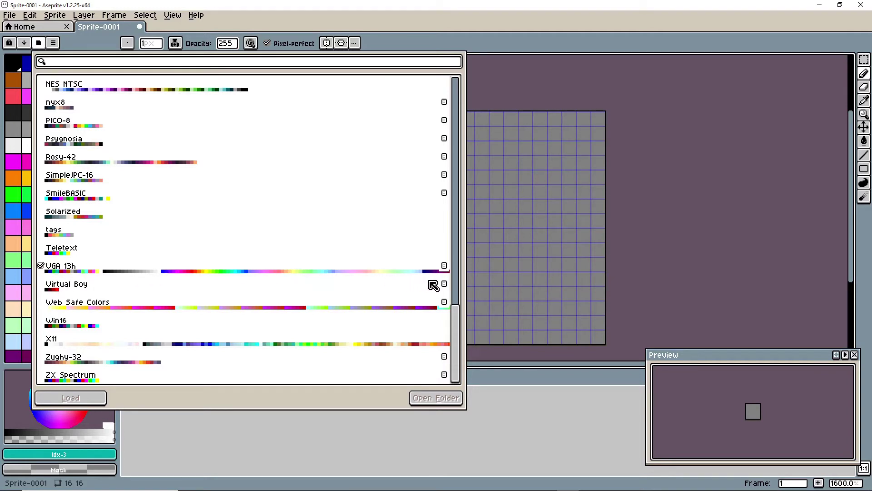
{"action": "left_click", "coordinate": [529, 26]}
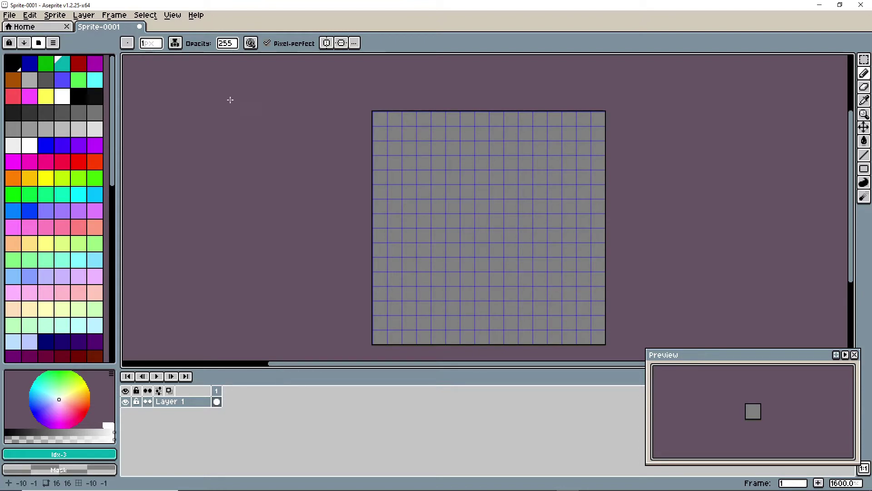
{"action": "left_click", "coordinate": [34, 180]}
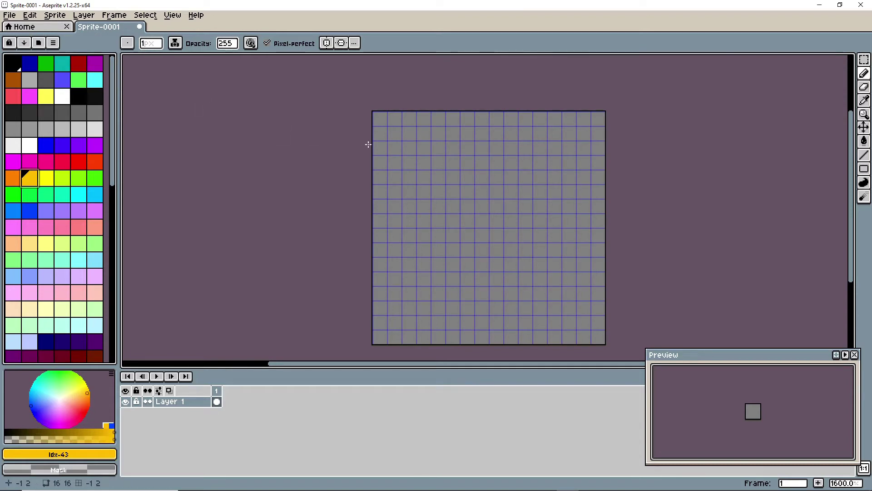
{"action": "key", "text": "g"}
{"action": "left_click", "coordinate": [466, 180]}
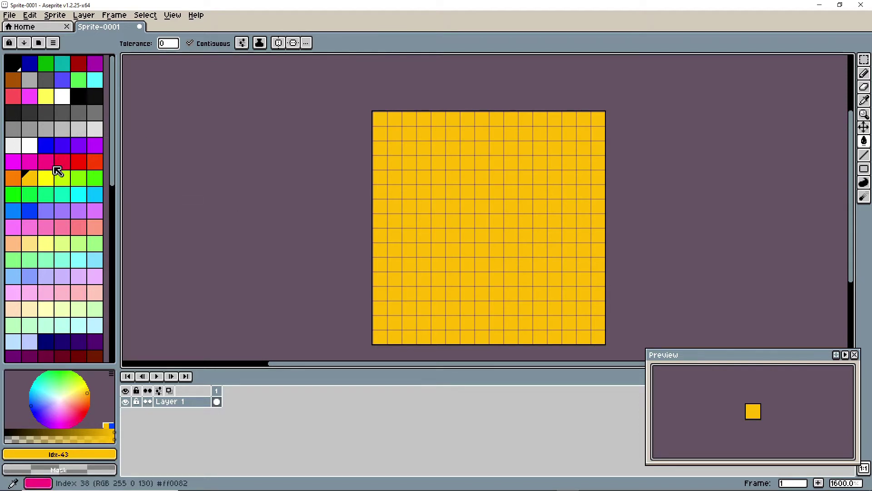
- Outline the canvas with a one-pixel dark red border using palette index 112
{"action": "scroll", "coordinate": [58, 170], "scroll_direction": "down", "scroll_amount": 3}
{"action": "left_click", "coordinate": [79, 266]}
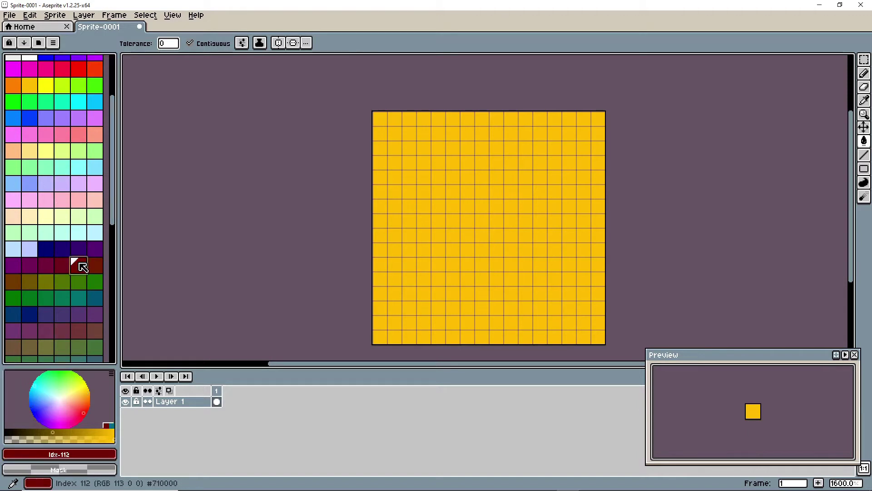
{"action": "left_click", "coordinate": [377, 125]}
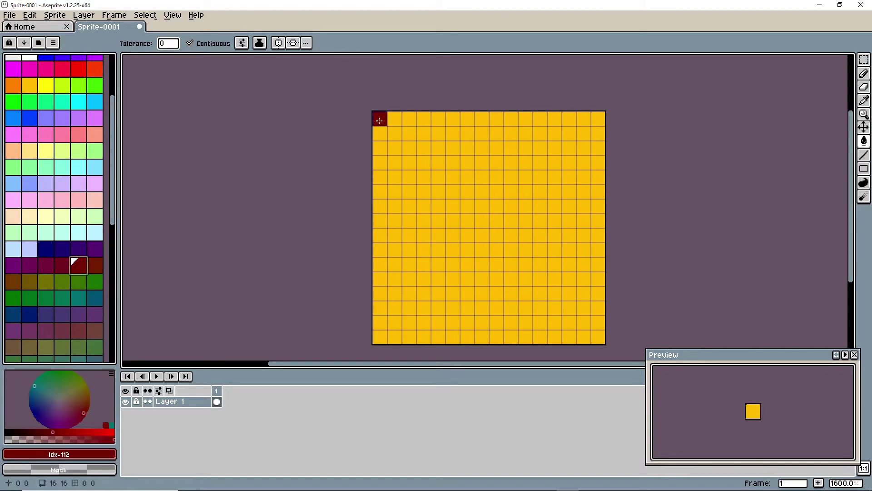
{"action": "key", "text": "b"}
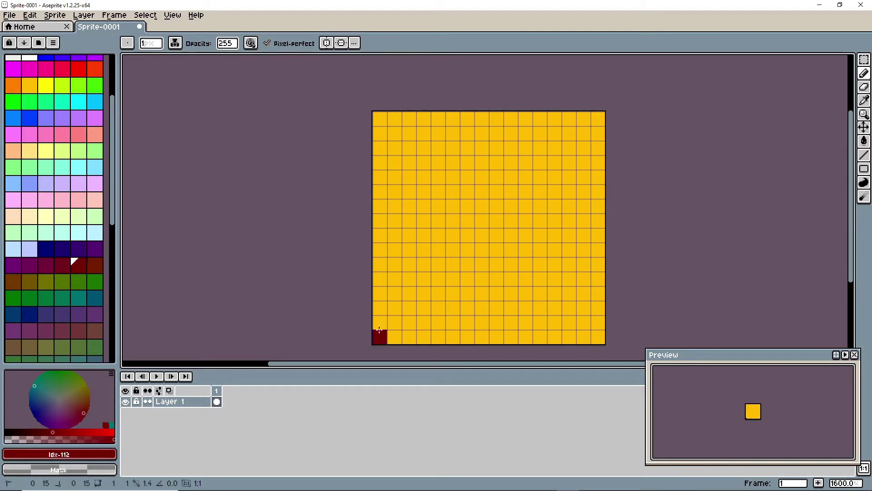
{"action": "mouse_move", "coordinate": [379, 330]}
{"action": "left_mouse_down"}
{"action": "mouse_move", "coordinate": [384, 120]}
{"action": "mouse_move", "coordinate": [593, 120]}
{"action": "mouse_move", "coordinate": [587, 304]}
{"action": "mouse_move", "coordinate": [600, 338]}
{"action": "mouse_move", "coordinate": [382, 338]}
{"action": "left_mouse_up"}
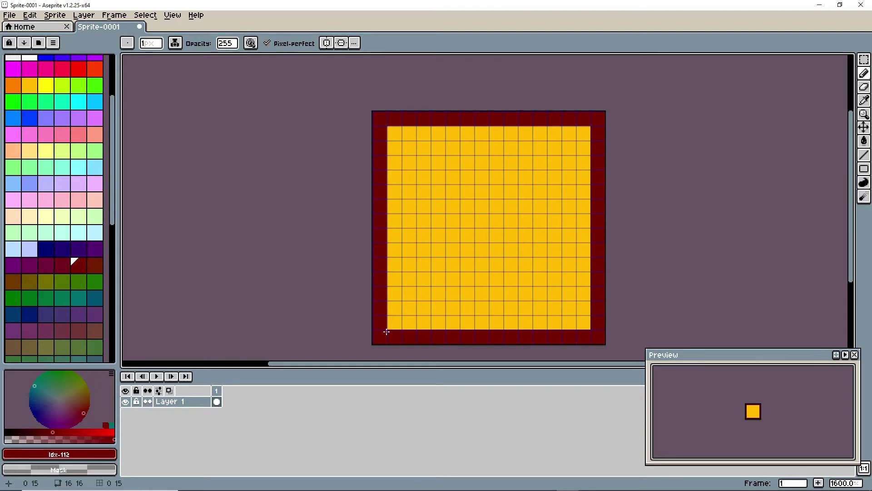
- Divide the tile into four bricks with dark red lines: row 7 across, column 9 in the upper half, column 5 in the lower half
{"action": "left_click", "coordinate": [393, 225]}
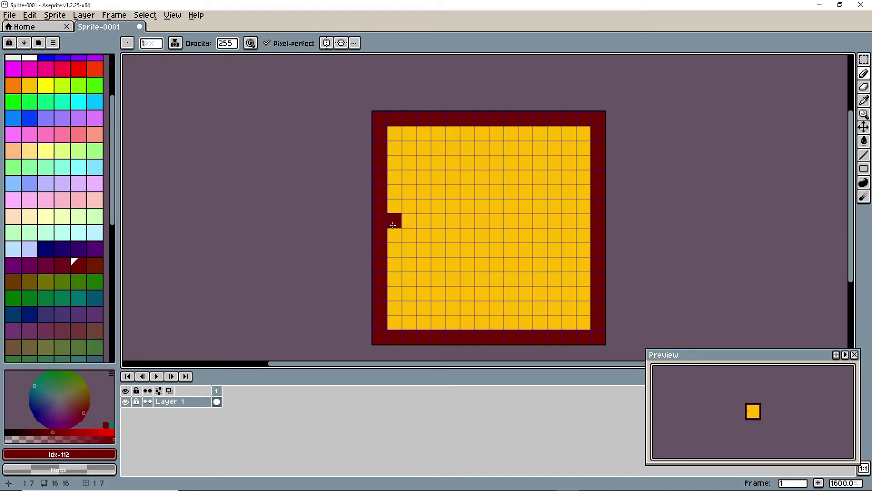
{"action": "left_click", "coordinate": [583, 221], "text": "shift"}
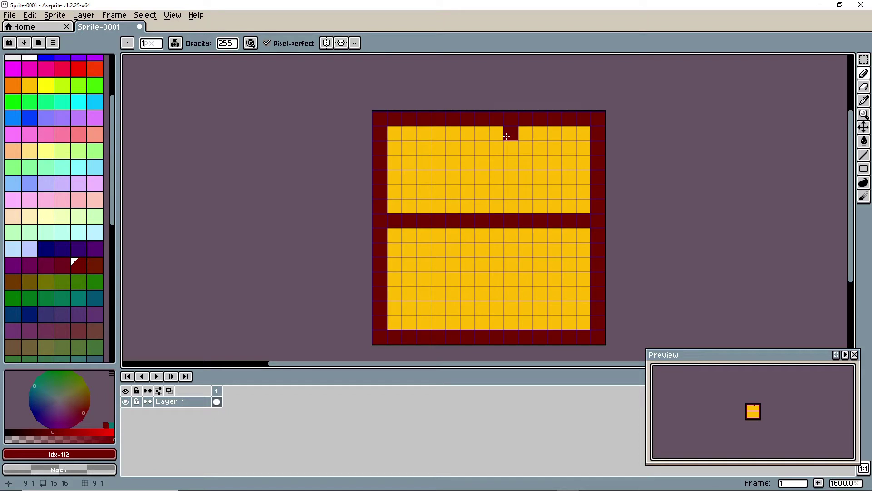
{"action": "left_click_drag", "start_coordinate": [506, 136], "coordinate": [506, 210]}
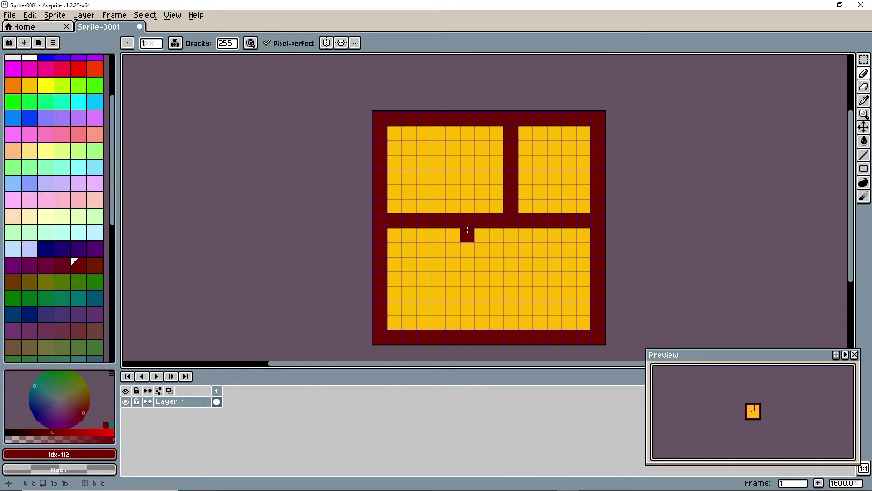
{"action": "left_click_drag", "start_coordinate": [455, 230], "coordinate": [451, 327]}
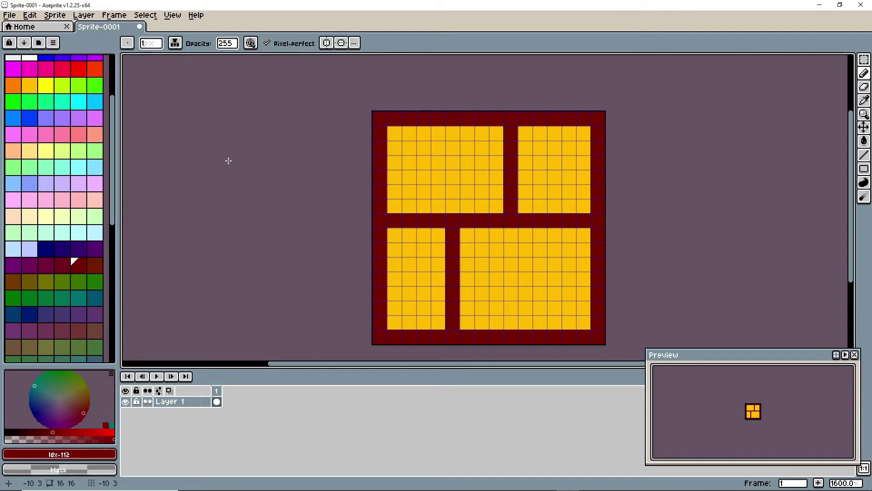
- Shade the edges of the upper-left brick in orange, palette index 42, thicker along its left side, leaving a yellow centre
{"action": "scroll", "coordinate": [88, 141], "scroll_direction": "up", "scroll_amount": 3}
{"action": "left_click", "coordinate": [13, 179]}
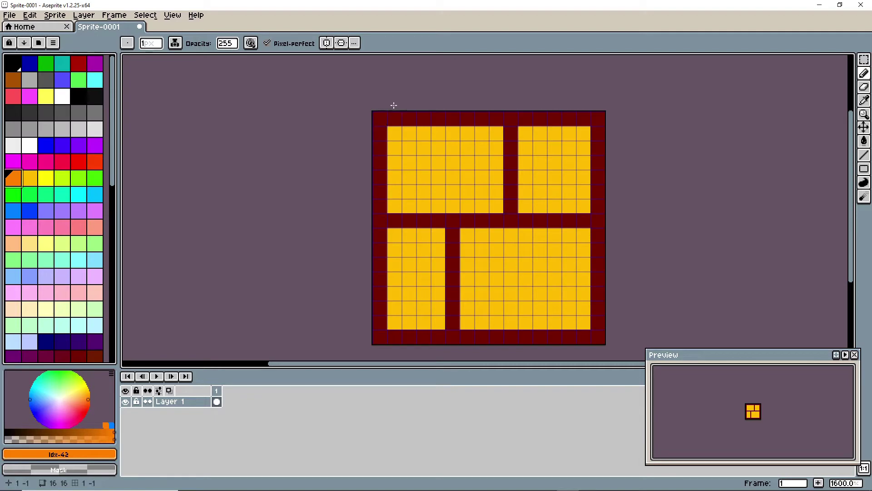
{"action": "left_click", "coordinate": [394, 133]}
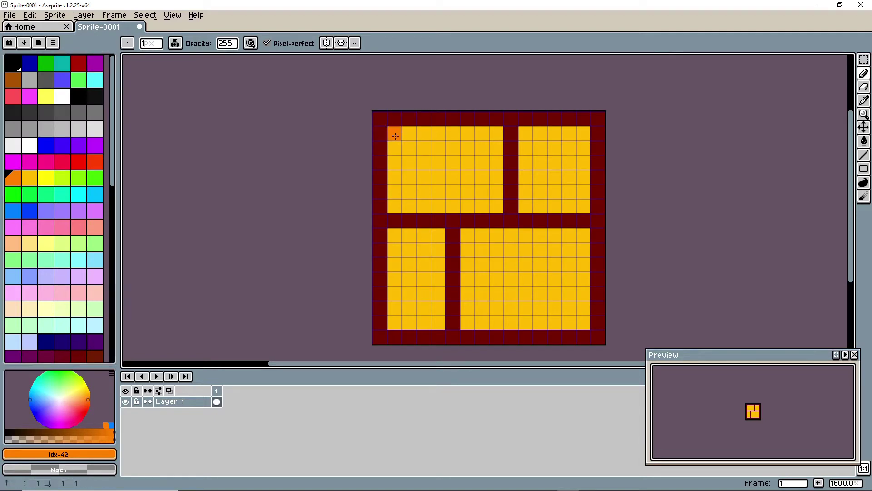
{"action": "left_click", "coordinate": [495, 136], "text": "shift"}
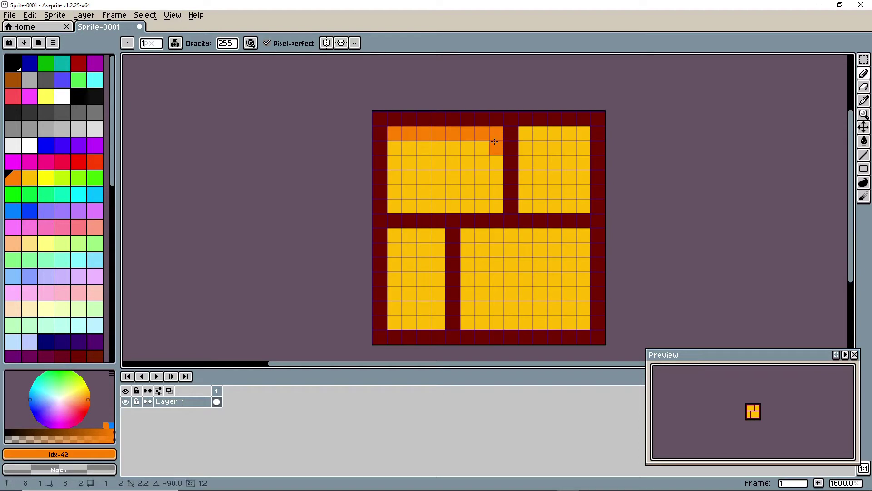
{"action": "left_click_drag", "start_coordinate": [394, 148], "coordinate": [390, 206]}
{"action": "mouse_move", "coordinate": [410, 163]}
{"action": "left_mouse_down"}
{"action": "mouse_move", "coordinate": [410, 148]}
{"action": "mouse_move", "coordinate": [408, 198]}
{"action": "mouse_move", "coordinate": [483, 207]}
{"action": "mouse_move", "coordinate": [497, 194]}
{"action": "mouse_move", "coordinate": [468, 201]}
{"action": "left_mouse_up"}
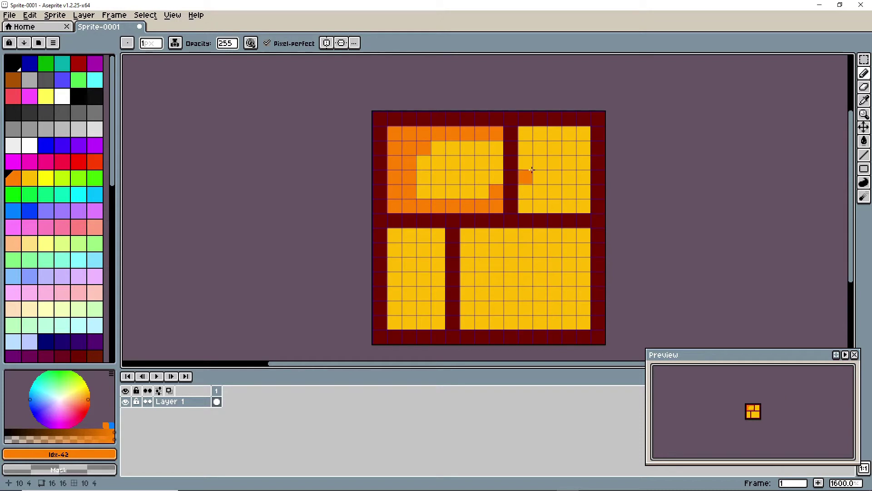
{"action": "left_click", "coordinate": [496, 147]}
{"action": "left_click", "coordinate": [498, 170]}
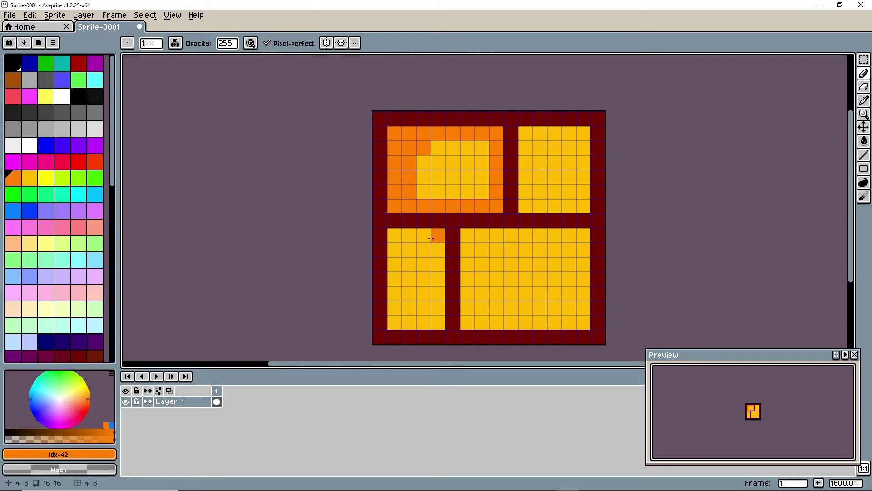
- Shade the edges of the lower-left and lower-right bricks in orange, leaving irregular yellow centres
{"action": "mouse_move", "coordinate": [431, 238]}
{"action": "left_mouse_down"}
{"action": "mouse_move", "coordinate": [406, 235]}
{"action": "mouse_move", "coordinate": [395, 250]}
{"action": "mouse_move", "coordinate": [395, 322]}
{"action": "mouse_move", "coordinate": [437, 323]}
{"action": "left_mouse_up"}
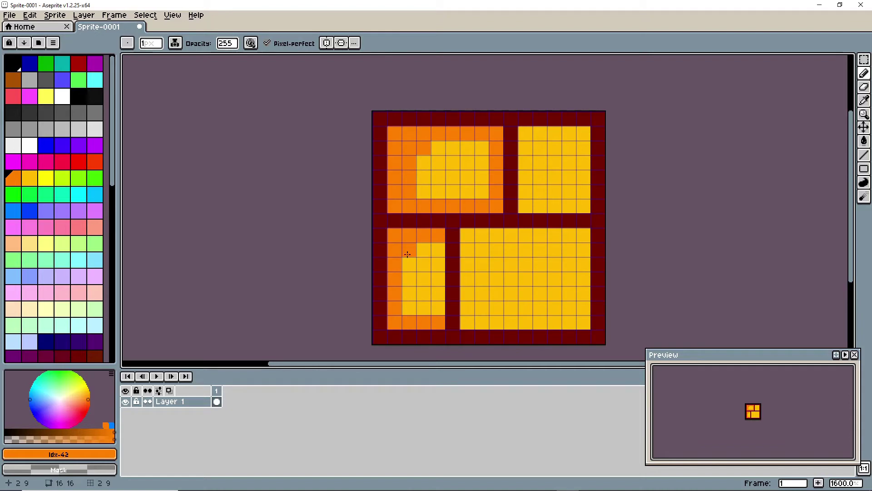
{"action": "left_click", "coordinate": [409, 308]}
{"action": "left_click_drag", "start_coordinate": [467, 235], "coordinate": [467, 323]}
{"action": "left_click_drag", "start_coordinate": [467, 235], "coordinate": [582, 233]}
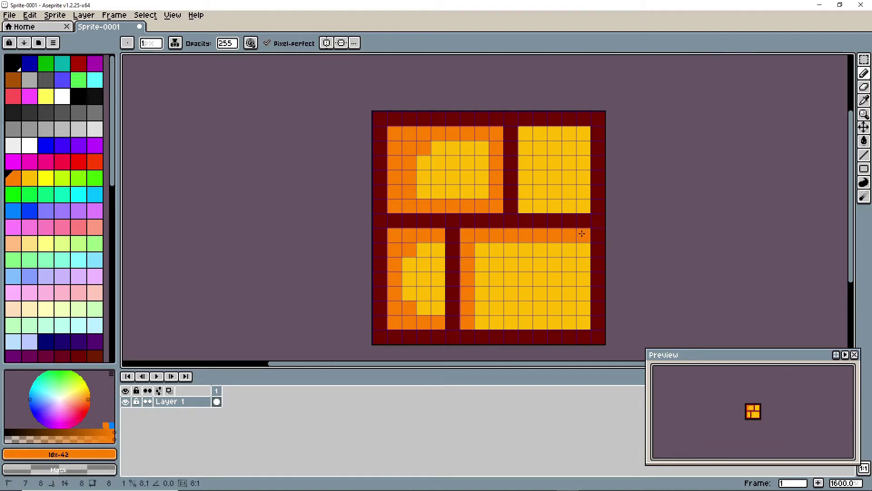
{"action": "mouse_move", "coordinate": [496, 249]}
{"action": "left_mouse_down"}
{"action": "mouse_move", "coordinate": [483, 253]}
{"action": "mouse_move", "coordinate": [483, 278]}
{"action": "left_mouse_up"}
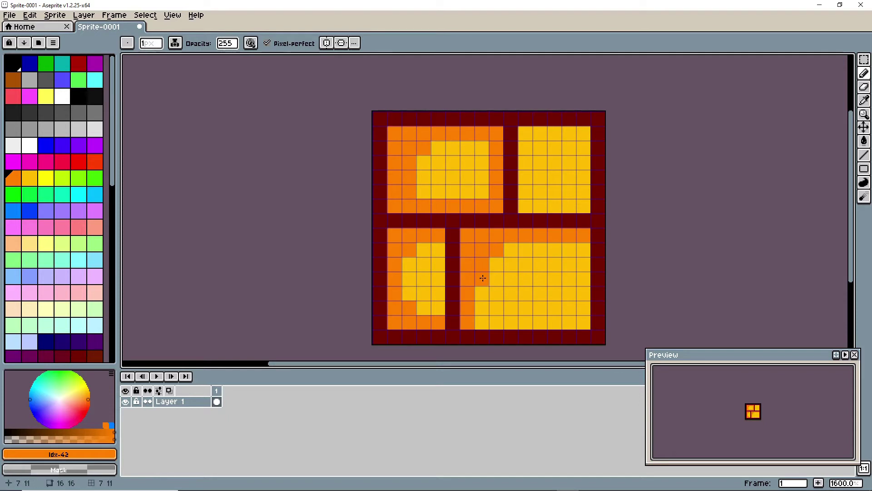
{"action": "left_click", "coordinate": [478, 306]}
{"action": "mouse_move", "coordinate": [478, 309]}
{"action": "left_mouse_down"}
{"action": "mouse_move", "coordinate": [479, 321]}
{"action": "mouse_move", "coordinate": [585, 323]}
{"action": "mouse_move", "coordinate": [585, 296]}
{"action": "mouse_move", "coordinate": [554, 308]}
{"action": "left_mouse_up"}
{"action": "left_click", "coordinate": [528, 311]}
{"action": "left_click_drag", "start_coordinate": [479, 293], "coordinate": [511, 307]}
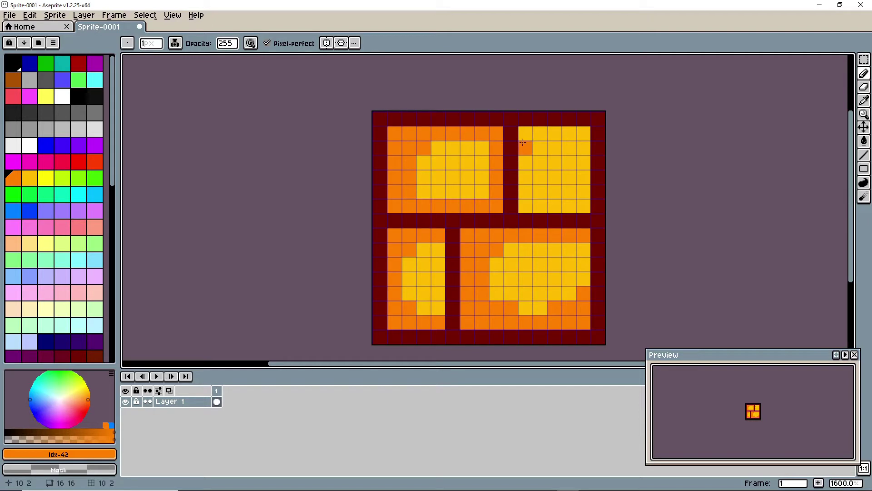
- Shade the upper-right brick's edges orange and round off the yellow centres of the upper-left and lower-right bricks
{"action": "mouse_move", "coordinate": [525, 133]}
{"action": "left_mouse_down"}
{"action": "mouse_move", "coordinate": [579, 136]}
{"action": "mouse_move", "coordinate": [520, 142]}
{"action": "mouse_move", "coordinate": [526, 207]}
{"action": "mouse_move", "coordinate": [582, 209]}
{"action": "mouse_move", "coordinate": [579, 147]}
{"action": "mouse_move", "coordinate": [575, 178]}
{"action": "mouse_move", "coordinate": [571, 157]}
{"action": "left_mouse_up"}
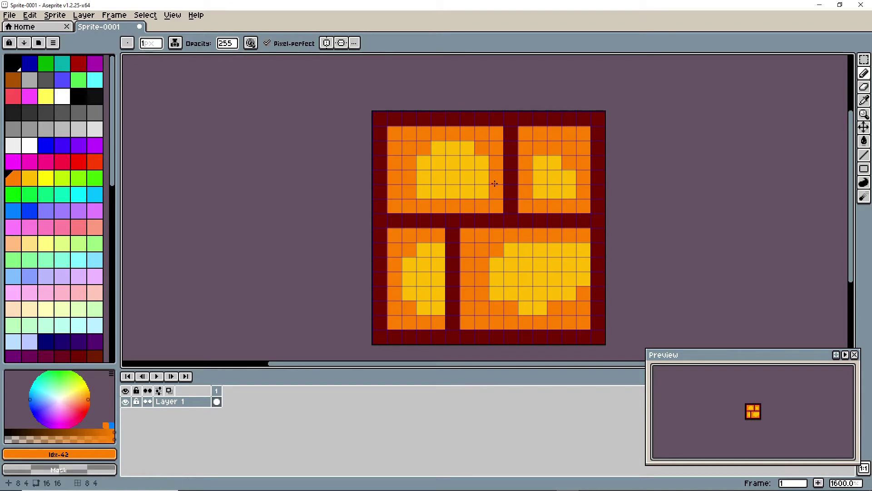
{"action": "left_click", "coordinate": [482, 191]}
{"action": "left_click", "coordinate": [427, 195]}
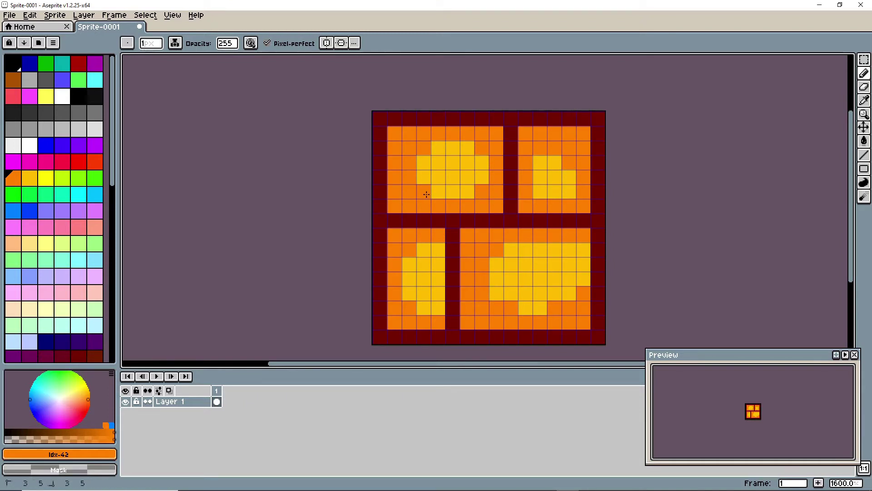
{"action": "mouse_move", "coordinate": [583, 250]}
{"action": "left_mouse_down"}
{"action": "mouse_move", "coordinate": [589, 281]}
{"action": "mouse_move", "coordinate": [565, 247]}
{"action": "mouse_move", "coordinate": [540, 249]}
{"action": "left_mouse_up"}
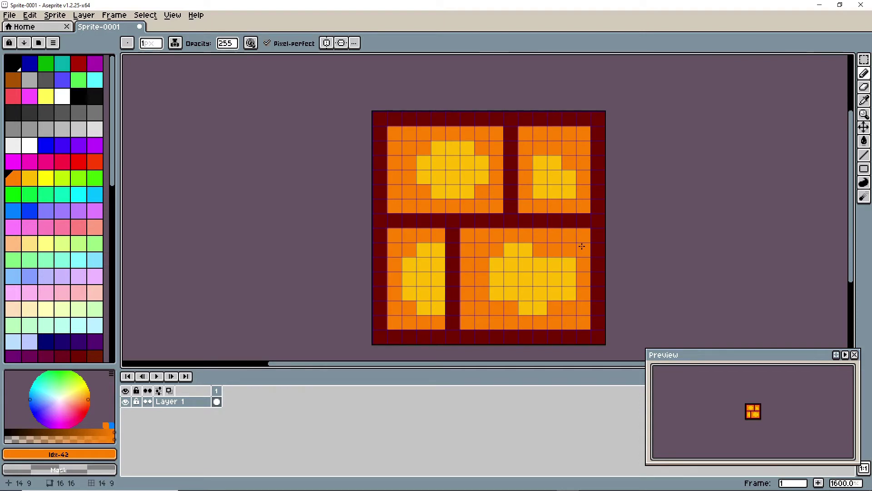
{"action": "left_click", "coordinate": [573, 264]}
- Shade the lower-left brick's right column orange and undo the stray orange marks on the other bricks and mortar
{"action": "left_click", "coordinate": [473, 166]}
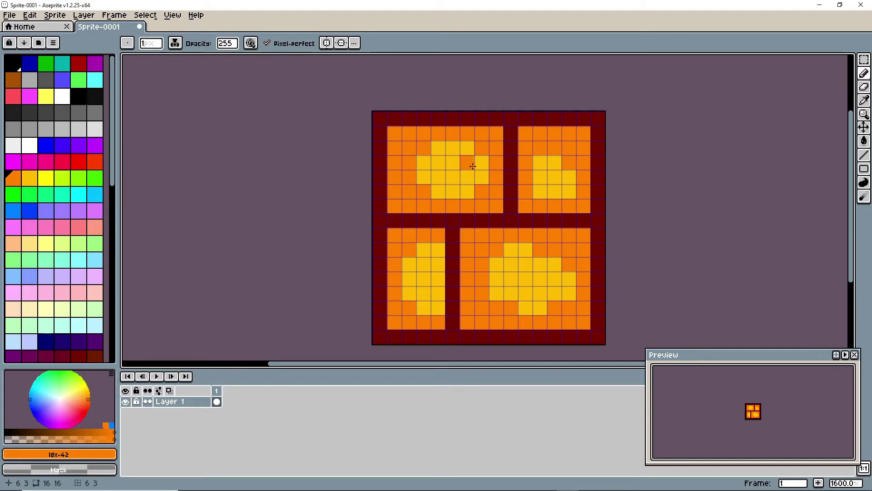
{"action": "key", "text": "ctrl+z"}
{"action": "mouse_move", "coordinate": [556, 264]}
{"action": "left_mouse_down"}
{"action": "mouse_move", "coordinate": [437, 286]}
{"action": "mouse_move", "coordinate": [435, 303]}
{"action": "left_mouse_up"}
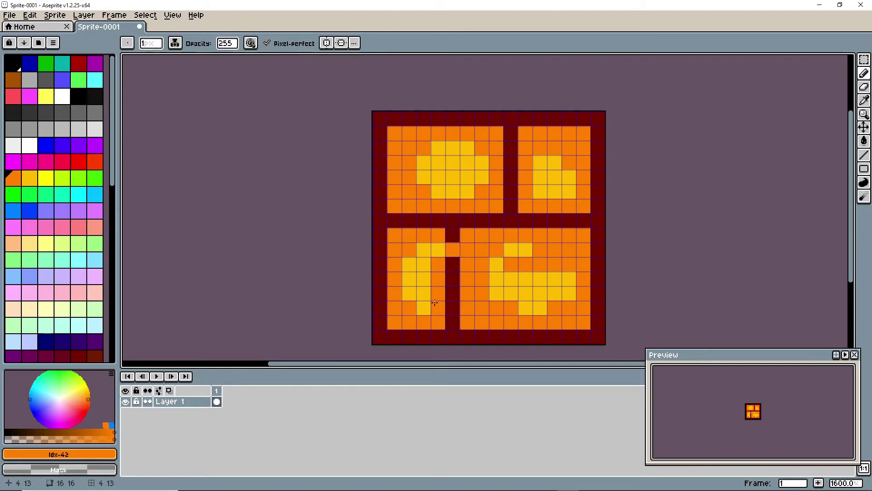
{"action": "key", "text": "ctrl+z"}
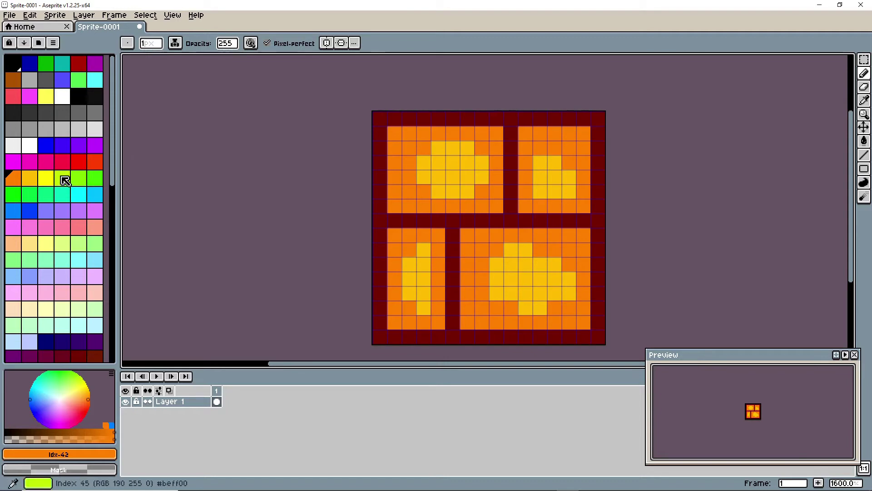
- Shade the left edge column of all four bricks in red, palette index 41
{"action": "left_click", "coordinate": [94, 161]}
{"action": "left_click", "coordinate": [378, 156]}
{"action": "mouse_move", "coordinate": [438, 293]}
{"action": "left_mouse_down"}
{"action": "mouse_move", "coordinate": [394, 136]}
{"action": "mouse_move", "coordinate": [394, 323]}
{"action": "left_mouse_up"}
{"action": "left_click", "coordinate": [414, 292]}
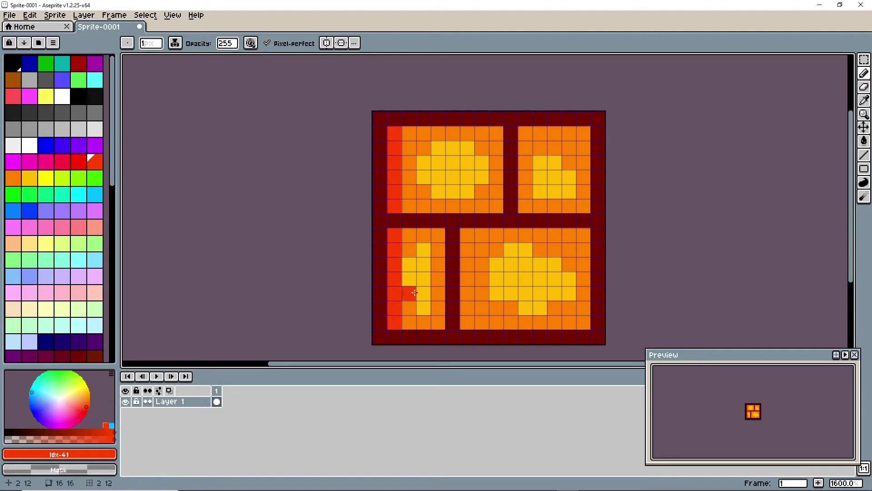
{"action": "left_click_drag", "start_coordinate": [467, 235], "coordinate": [467, 324]}
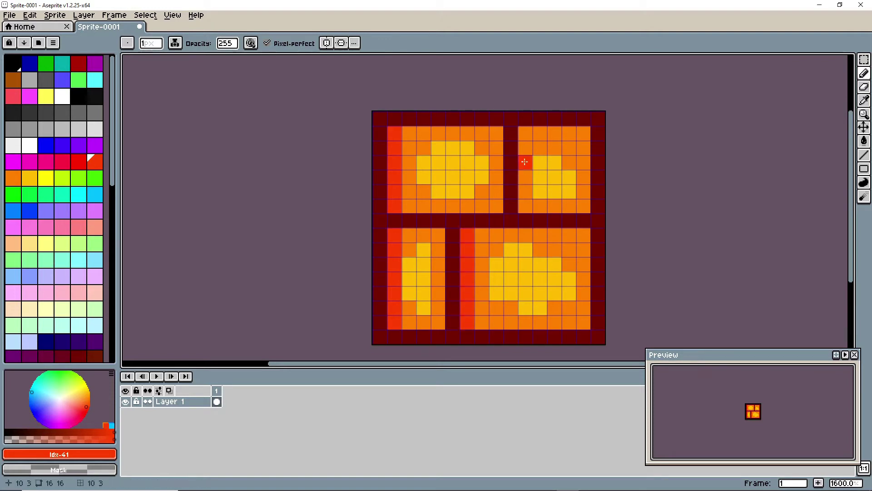
{"action": "left_click_drag", "start_coordinate": [525, 132], "coordinate": [526, 210]}
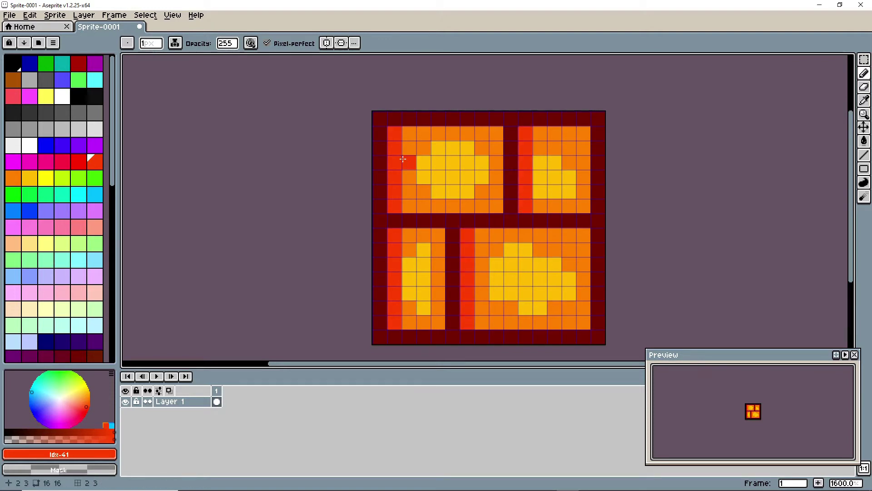
- Shade the top edge row of all four bricks in red and fill the lower-right brick's inner upper-left corner pixel
{"action": "left_click_drag", "start_coordinate": [409, 136], "coordinate": [582, 133]}
{"action": "left_click", "coordinate": [558, 167]}
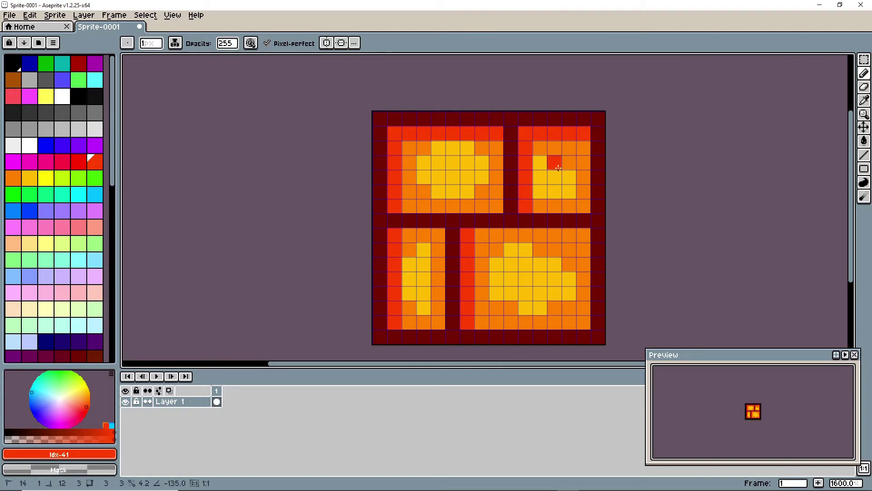
{"action": "left_click", "coordinate": [480, 245]}
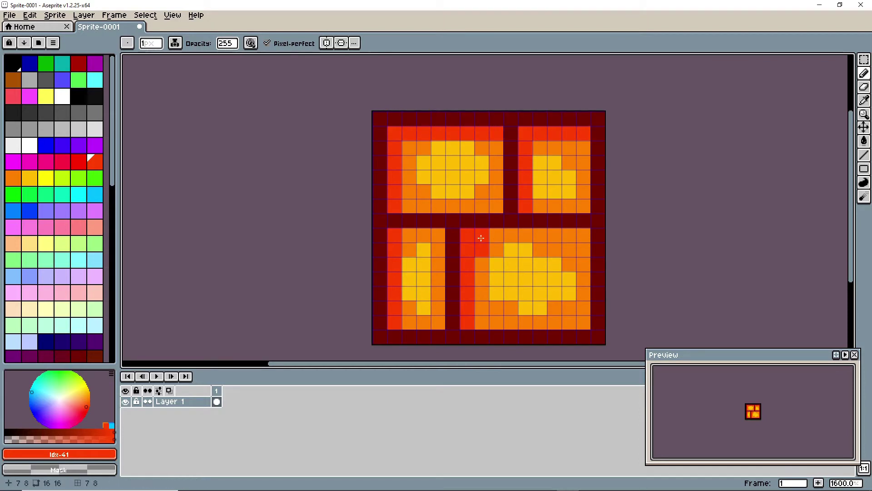
{"action": "left_click_drag", "start_coordinate": [481, 238], "coordinate": [585, 235]}
{"action": "mouse_move", "coordinate": [424, 236]}
{"action": "left_mouse_down"}
{"action": "mouse_move", "coordinate": [409, 235]}
{"action": "mouse_move", "coordinate": [435, 236]}
{"action": "left_mouse_up"}
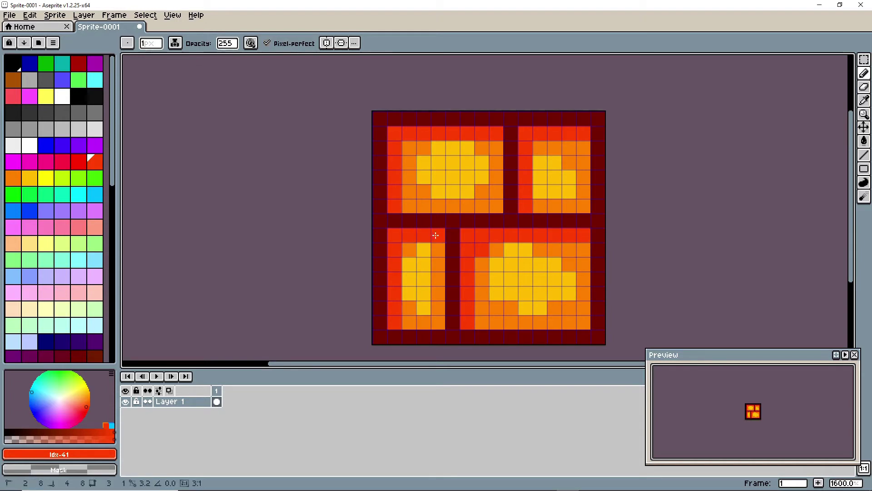
- Thicken the red shading at the left corners of the bricks with extra pixels, mainly along their bottom rows
{"action": "left_click", "coordinate": [409, 249]}
{"action": "left_click", "coordinate": [409, 322]}
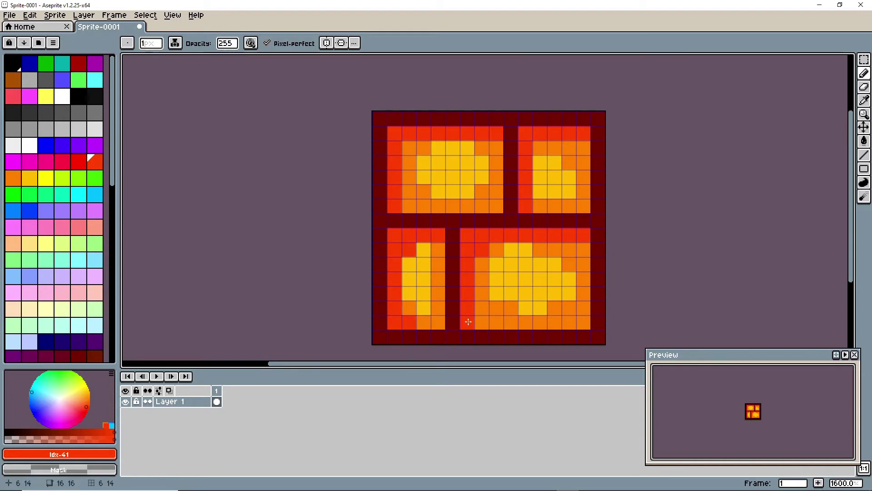
{"action": "left_click", "coordinate": [409, 205]}
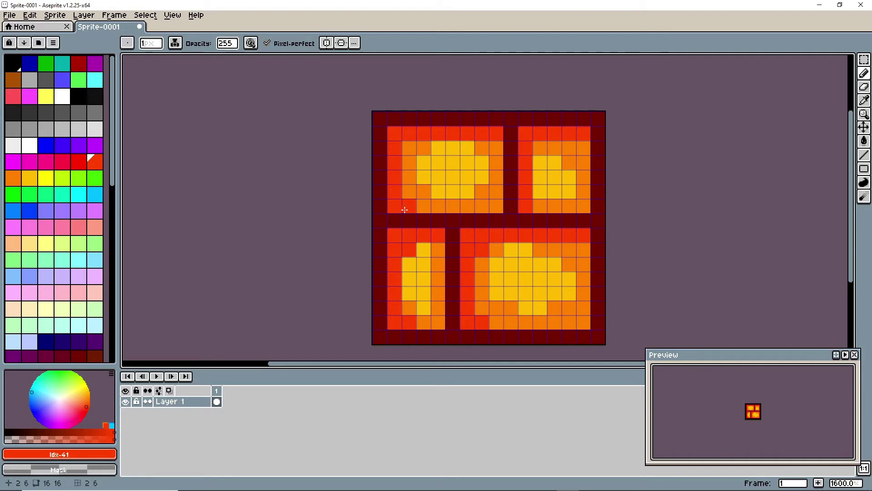
{"action": "left_click", "coordinate": [424, 205]}
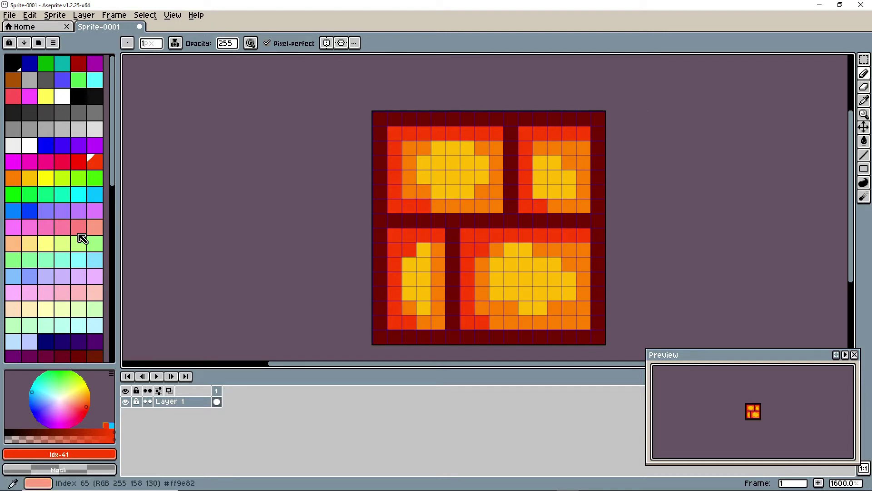
- Shrink the yellow centres of the lower-right and upper-right bricks with orange, palette index 42
{"action": "left_click", "coordinate": [14, 179]}
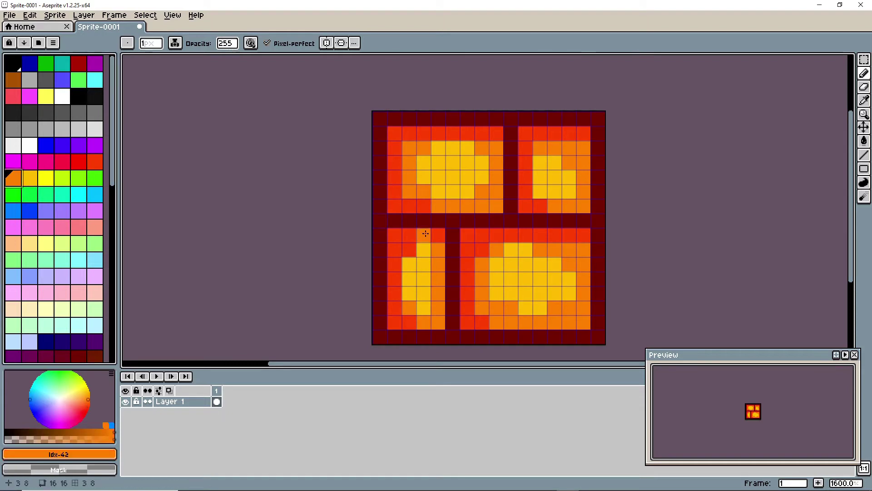
{"action": "mouse_move", "coordinate": [497, 264]}
{"action": "left_mouse_down"}
{"action": "mouse_move", "coordinate": [495, 292]}
{"action": "mouse_move", "coordinate": [530, 306]}
{"action": "left_mouse_up"}
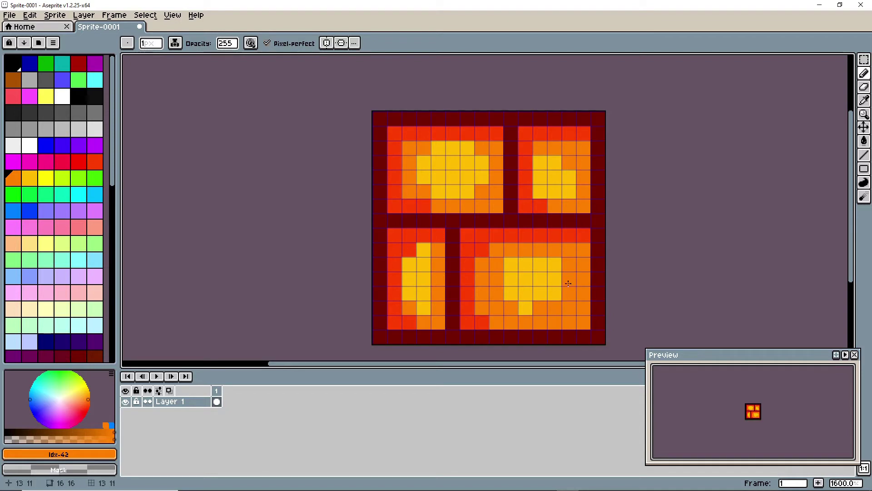
{"action": "left_click_drag", "start_coordinate": [540, 192], "coordinate": [540, 162]}
{"action": "left_click", "coordinate": [553, 193]}
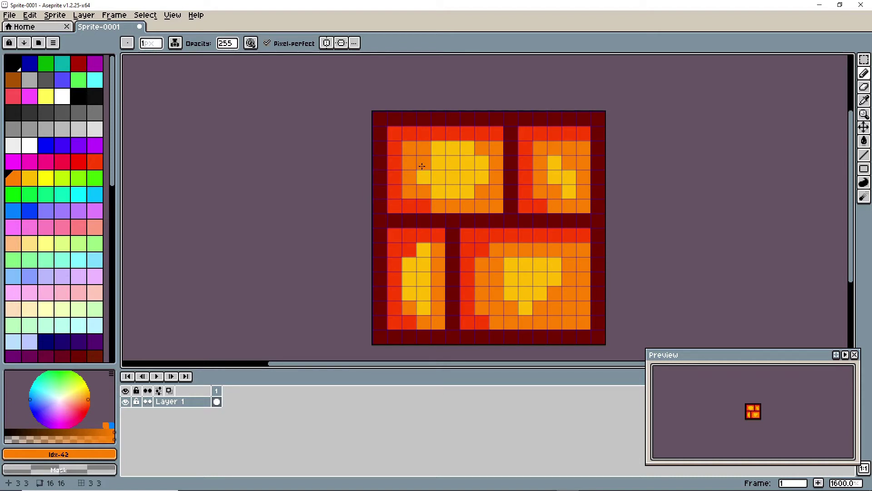
- Trim the yellow centres of the lower-left and upper-left bricks with orange and undo the stray orange pixel on the mortar
{"action": "mouse_move", "coordinate": [409, 264]}
{"action": "left_mouse_down"}
{"action": "mouse_move", "coordinate": [409, 293]}
{"action": "mouse_move", "coordinate": [424, 249]}
{"action": "left_mouse_up"}
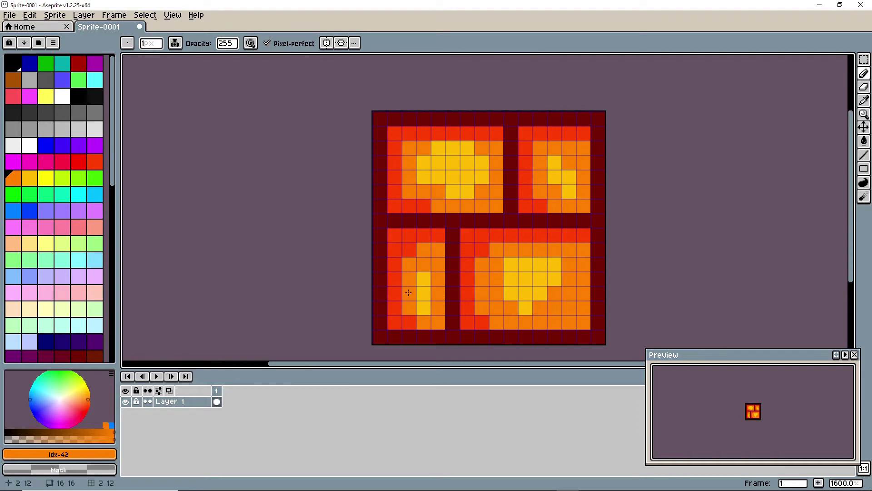
{"action": "left_click", "coordinate": [425, 307]}
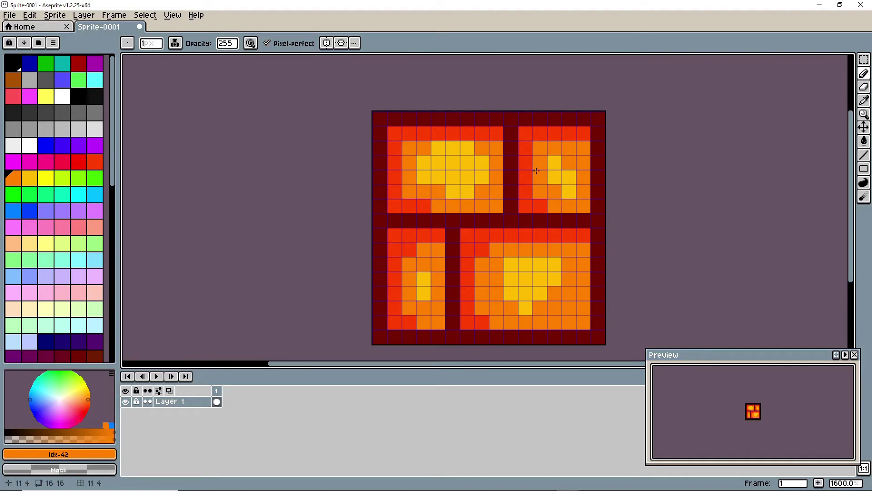
{"action": "left_click", "coordinate": [561, 164]}
{"action": "left_click", "coordinate": [518, 214]}
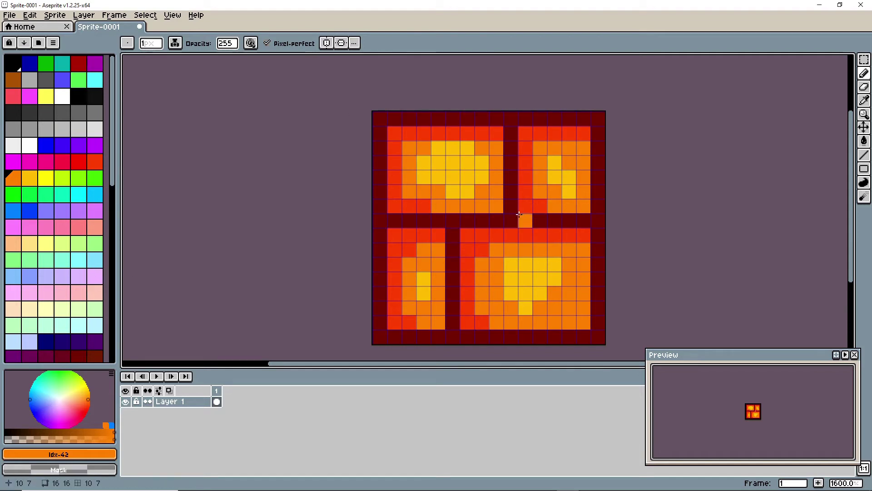
{"action": "key", "text": "ctrl+z"}
- Darken the mortar around the two inner T-junctions with dark maroon pixels, palette index 183
{"action": "scroll", "coordinate": [51, 270], "scroll_direction": "down", "scroll_amount": 3}
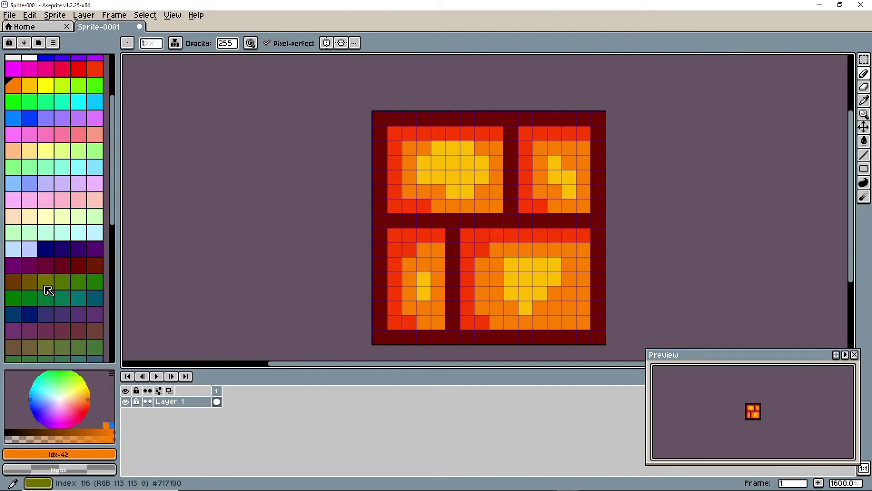
{"action": "scroll", "coordinate": [49, 290], "scroll_direction": "down", "scroll_amount": 5}
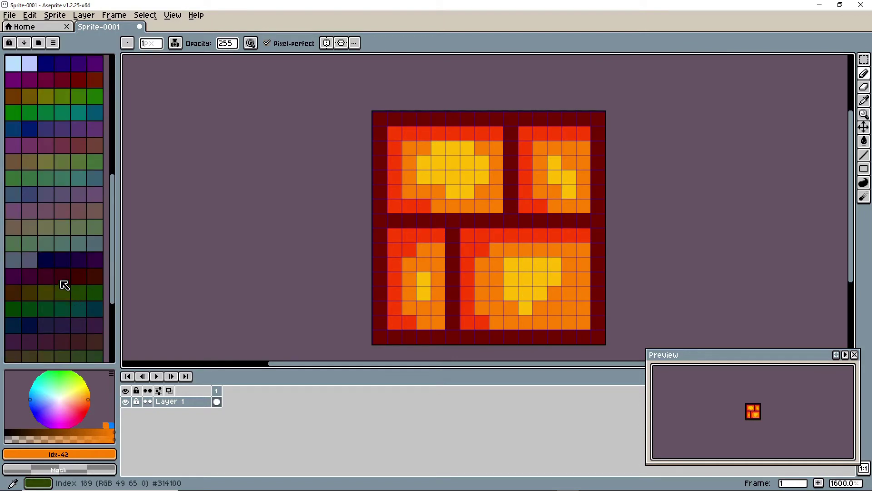
{"action": "scroll", "coordinate": [59, 267], "scroll_direction": "up", "scroll_amount": 5}
{"action": "scroll", "coordinate": [91, 304], "scroll_direction": "down", "scroll_amount": 2}
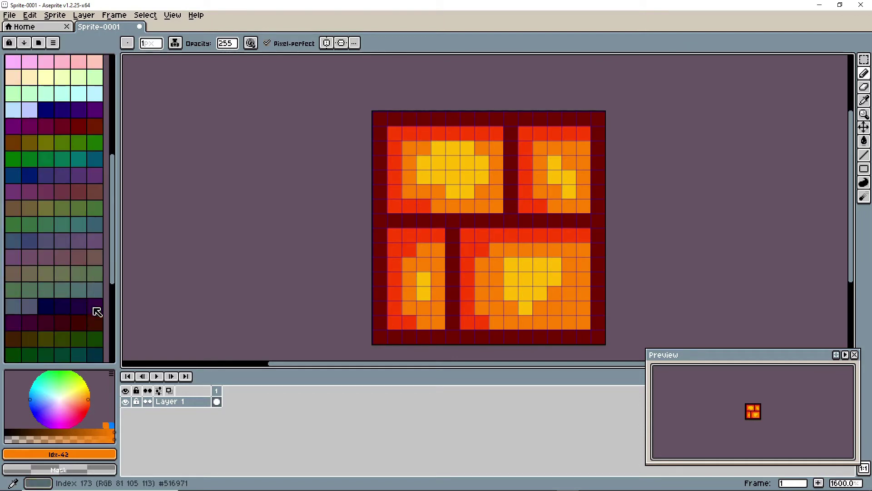
{"action": "left_click", "coordinate": [64, 323]}
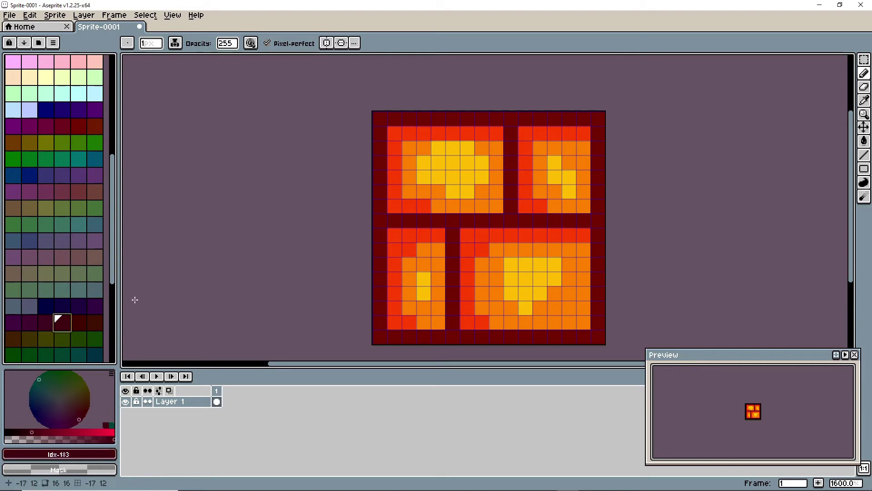
{"action": "left_click", "coordinate": [509, 221]}
{"action": "left_click", "coordinate": [515, 208]}
{"action": "left_click", "coordinate": [525, 221]}
{"action": "left_click", "coordinate": [498, 224]}
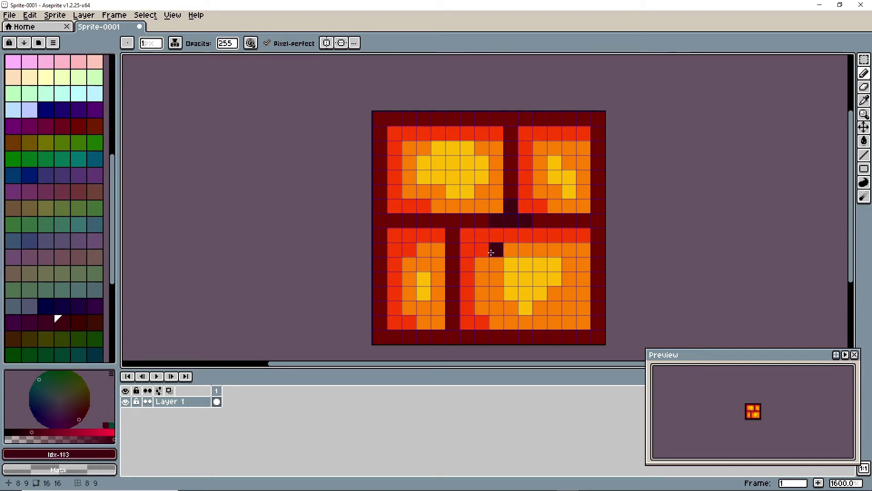
{"action": "left_click", "coordinate": [452, 235]}
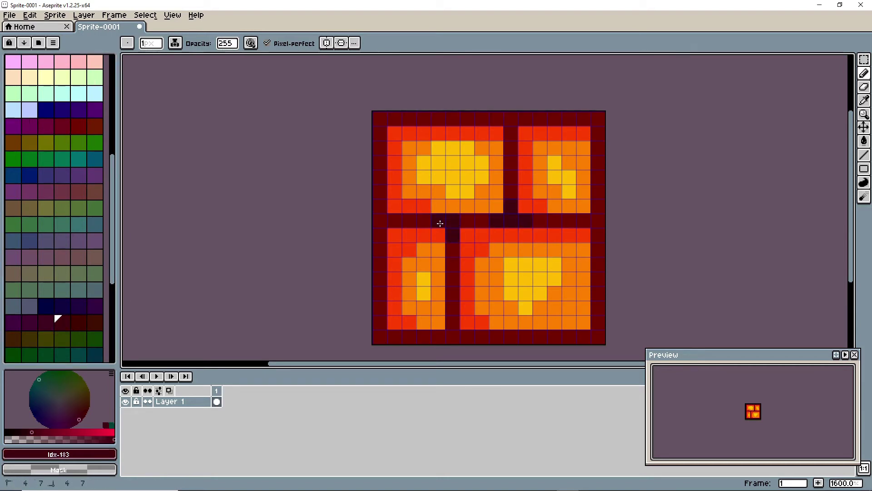
{"action": "left_click", "coordinate": [440, 223]}
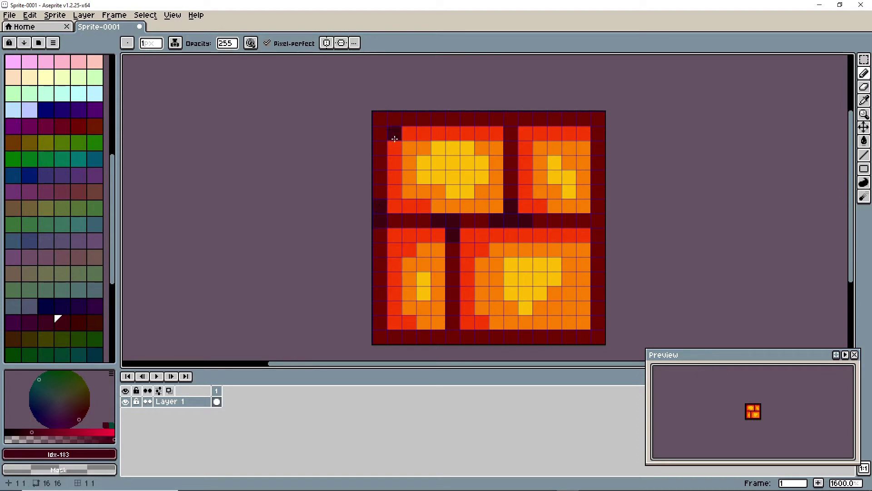
- Add dark maroon pixels to the outer mortar, along the tile's top border and around the joint on its right border
{"action": "left_click", "coordinate": [395, 119]}
{"action": "left_click", "coordinate": [496, 118]}
{"action": "left_click", "coordinate": [511, 119]}
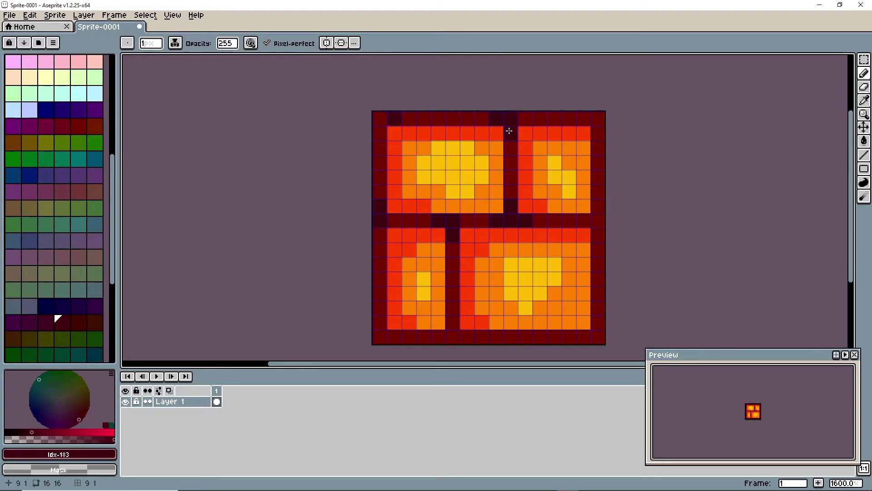
{"action": "left_click", "coordinate": [526, 118]}
{"action": "left_click", "coordinate": [598, 220]}
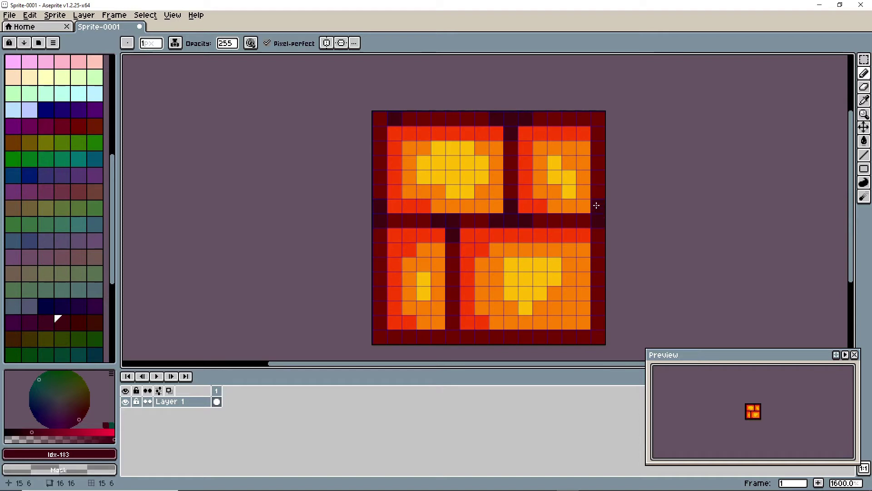
{"action": "left_click", "coordinate": [596, 191]}
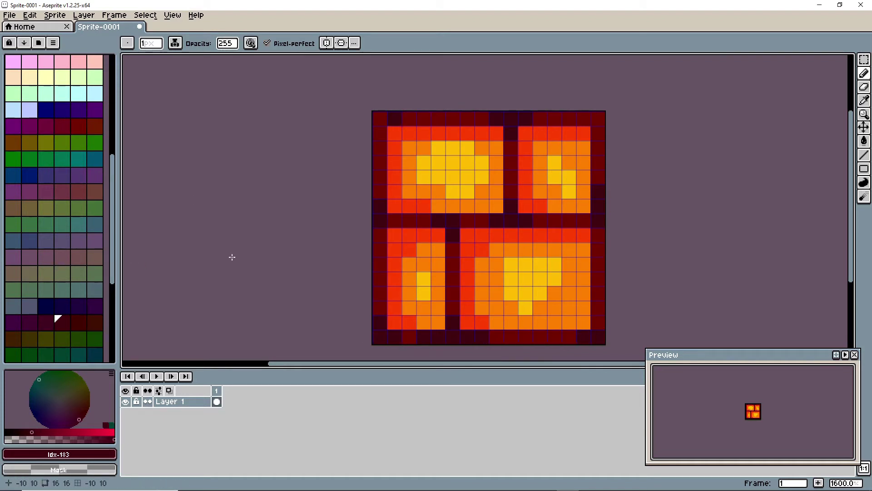
- Extend the red top edges of both right-hand bricks to the tile's right border and redden the lower-right brick's bottom-right corner, using index 41
{"action": "left_click_drag", "start_coordinate": [111, 189], "coordinate": [122, 85]}
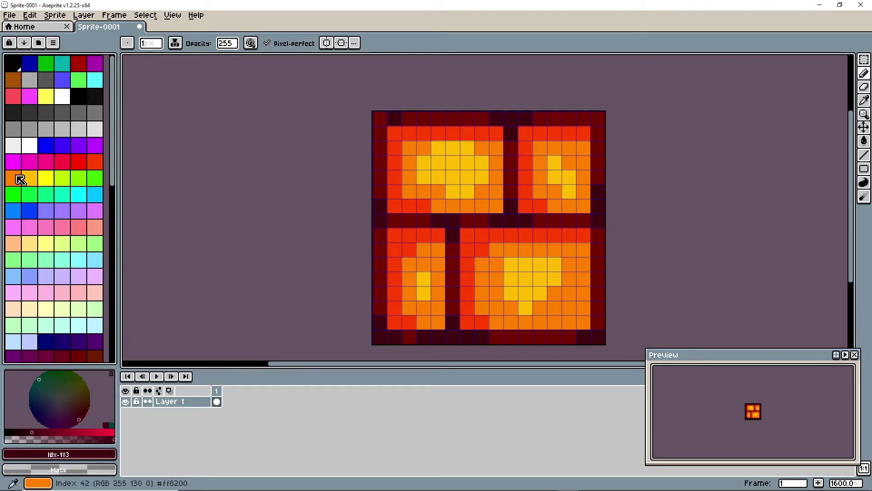
{"action": "left_click", "coordinate": [95, 161]}
{"action": "left_click", "coordinate": [595, 135]}
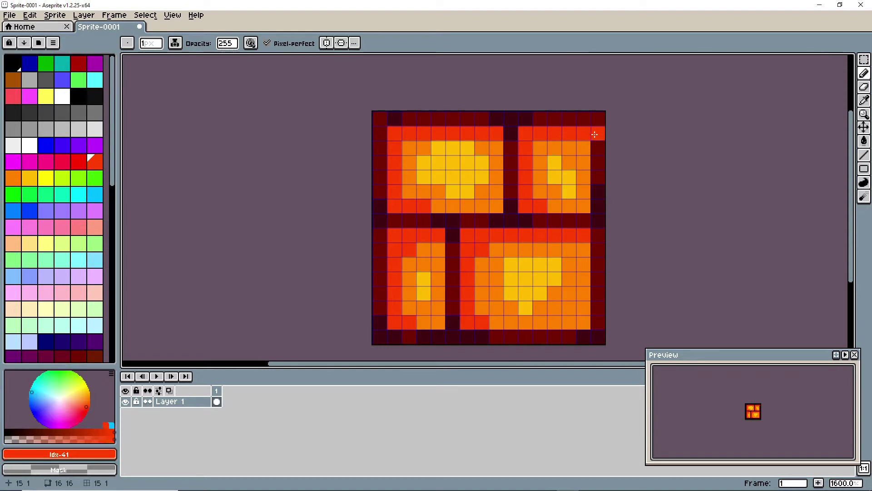
{"action": "left_click", "coordinate": [593, 235]}
{"action": "left_click", "coordinate": [597, 323]}
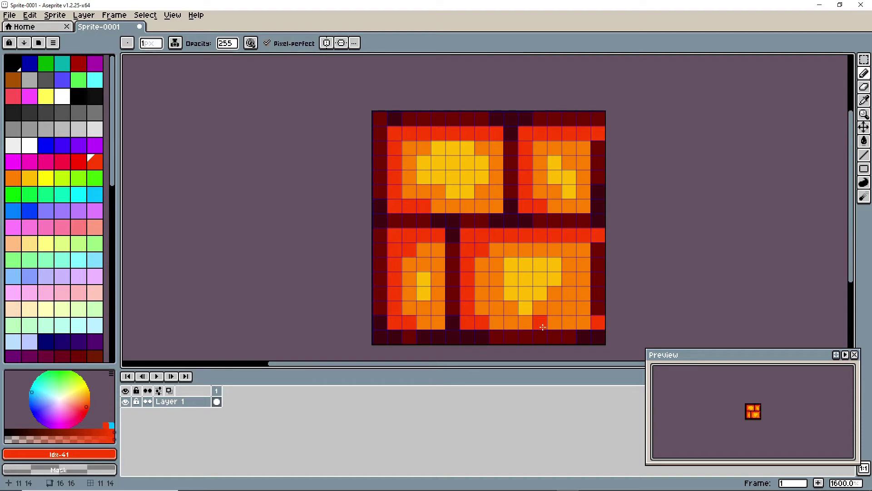
{"action": "left_click_drag", "start_coordinate": [598, 325], "coordinate": [568, 323]}
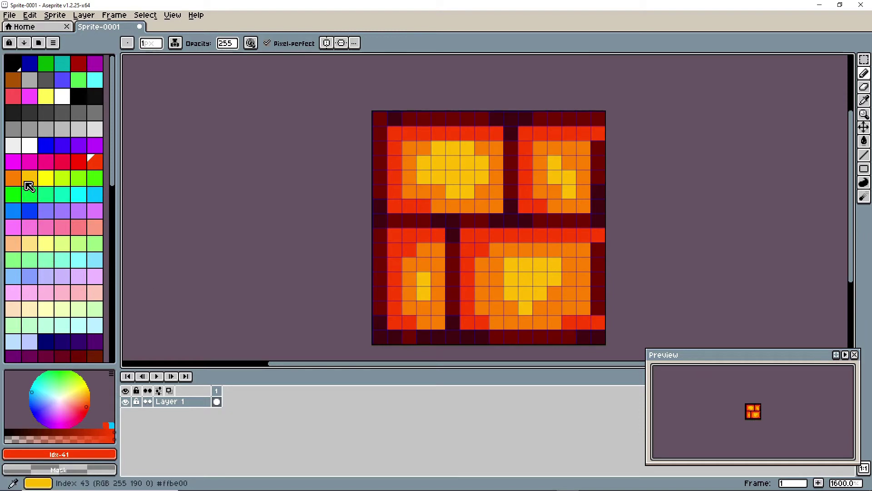
- Fill the remaining right border column beside both right-hand bricks with orange, palette index 42
{"action": "left_click", "coordinate": [15, 179]}
{"action": "left_click_drag", "start_coordinate": [600, 252], "coordinate": [598, 310]}
{"action": "left_click_drag", "start_coordinate": [595, 151], "coordinate": [599, 191]}
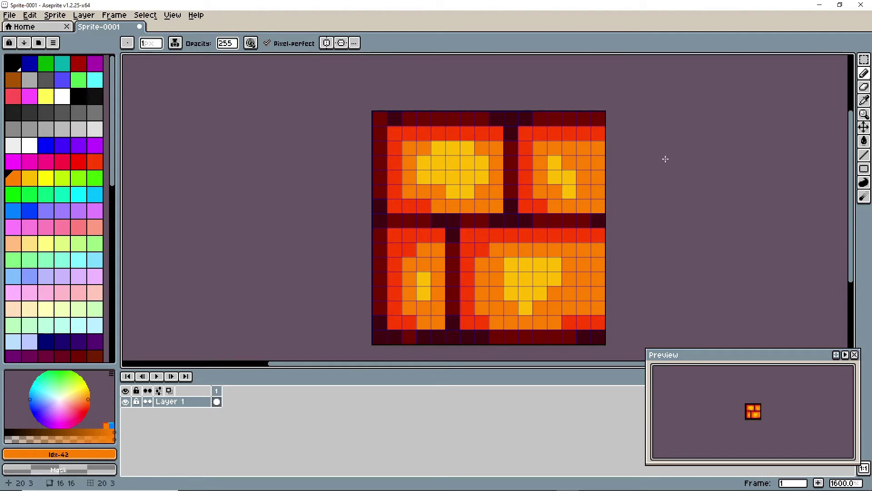
- Round the brick corners beside the two inner T-junctions with single pixels of the dark red mortar colour, #710000
{"action": "scroll", "coordinate": [62, 300], "scroll_direction": "down", "scroll_amount": 3}
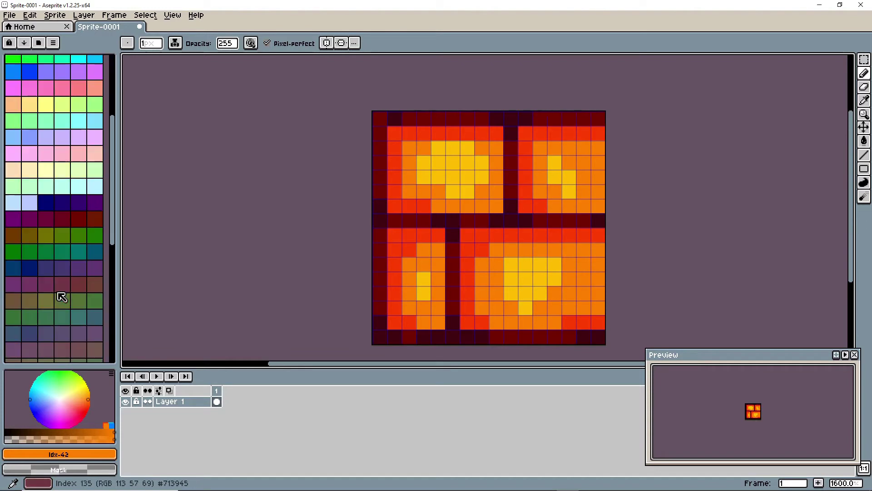
{"action": "scroll", "coordinate": [63, 289], "scroll_direction": "up", "scroll_amount": 2}
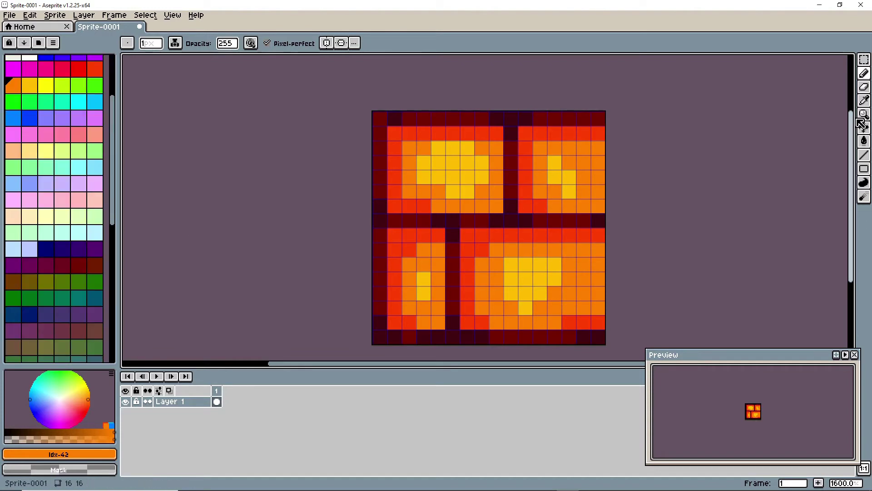
{"action": "left_click", "coordinate": [864, 101]}
{"action": "left_click", "coordinate": [549, 216]}
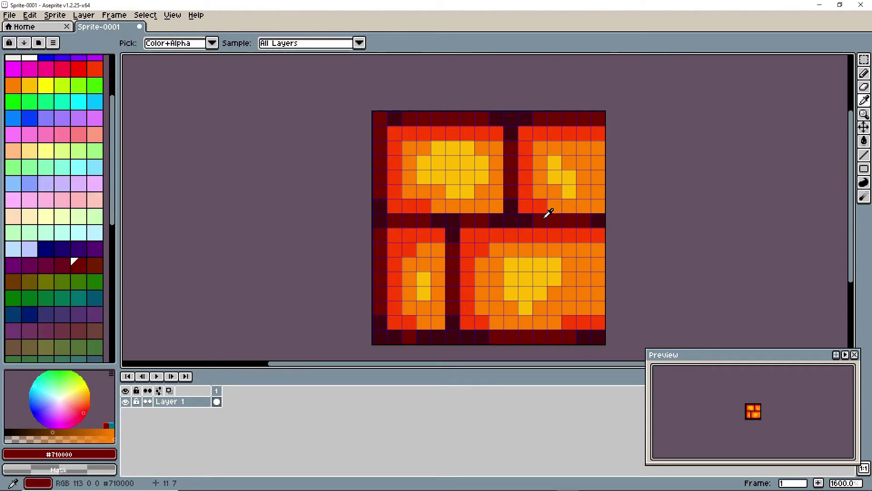
{"action": "left_click", "coordinate": [865, 73]}
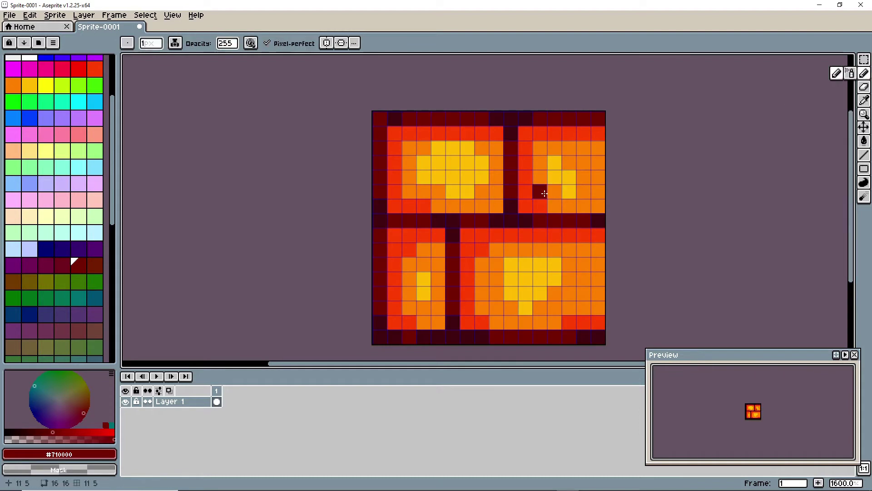
{"action": "left_click", "coordinate": [524, 209]}
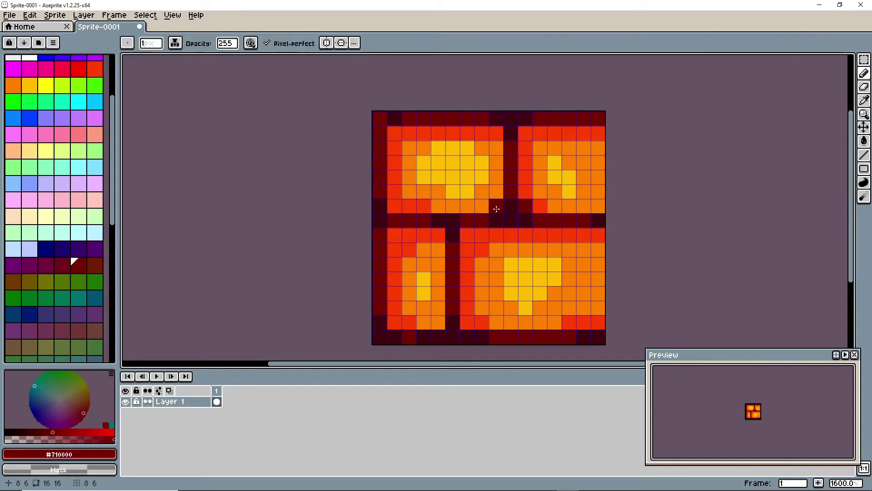
{"action": "left_click", "coordinate": [497, 208]}
{"action": "left_click_drag", "start_coordinate": [445, 233], "coordinate": [437, 234]}
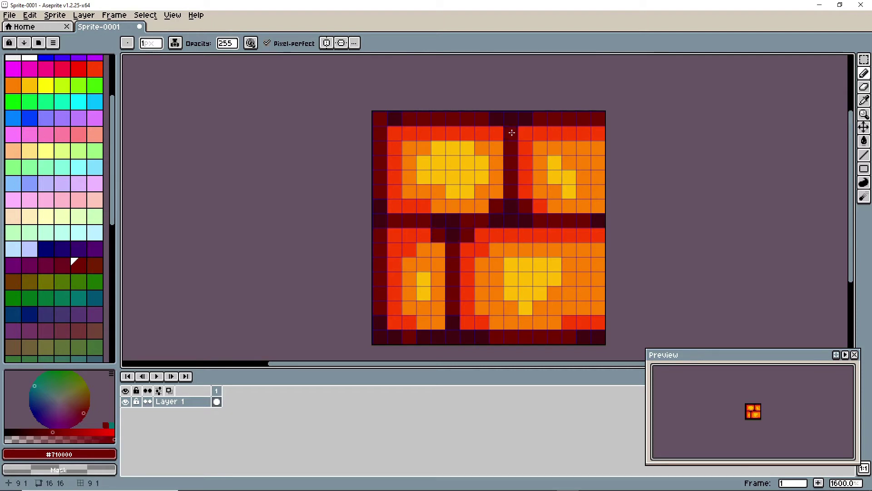
- Round the upper-left brick's top two corners and both lower bricks' bottom-left corners with dark red mortar pixels
{"action": "left_click", "coordinate": [497, 132]}
{"action": "left_click", "coordinate": [393, 133]}
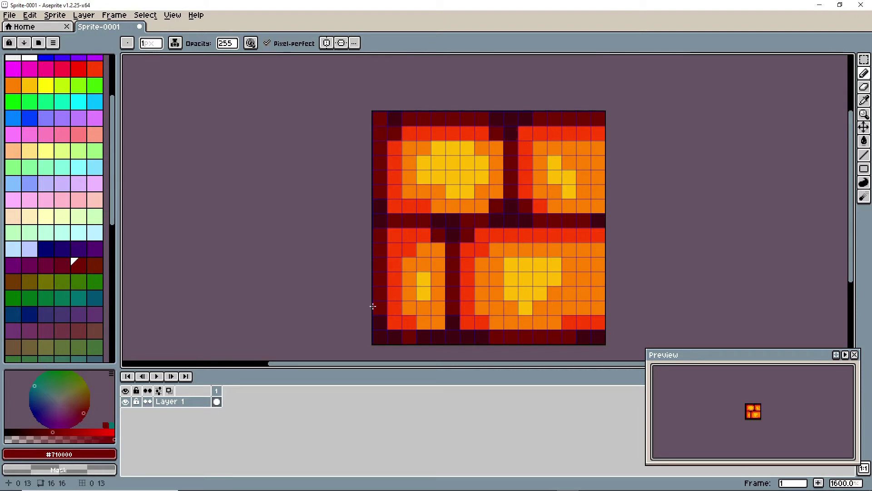
{"action": "left_click", "coordinate": [394, 321]}
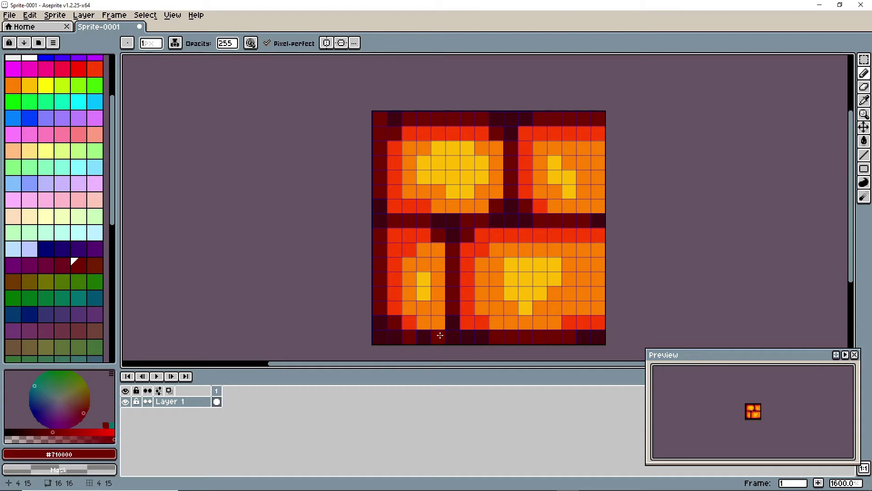
{"action": "left_click", "coordinate": [466, 323]}
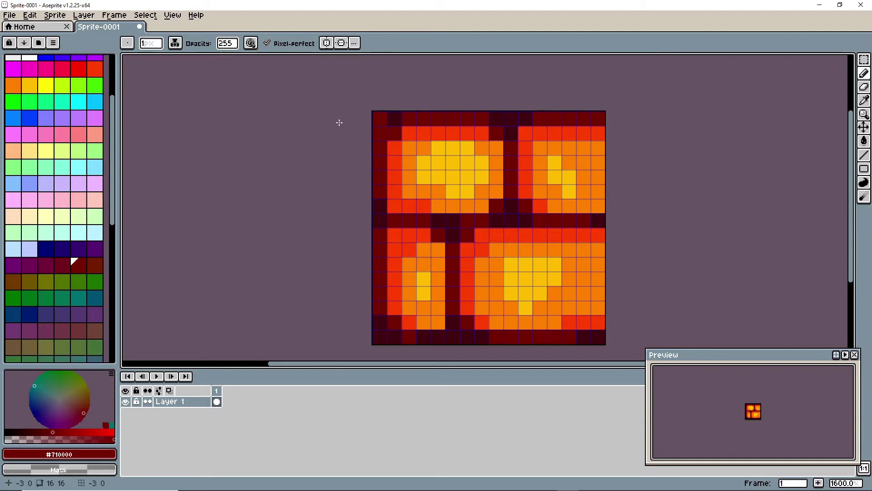
- Paint broken runs of green pixels along the tile's top border, including both top corners, using palette index 2
{"action": "left_click_drag", "start_coordinate": [111, 164], "coordinate": [121, 122]}
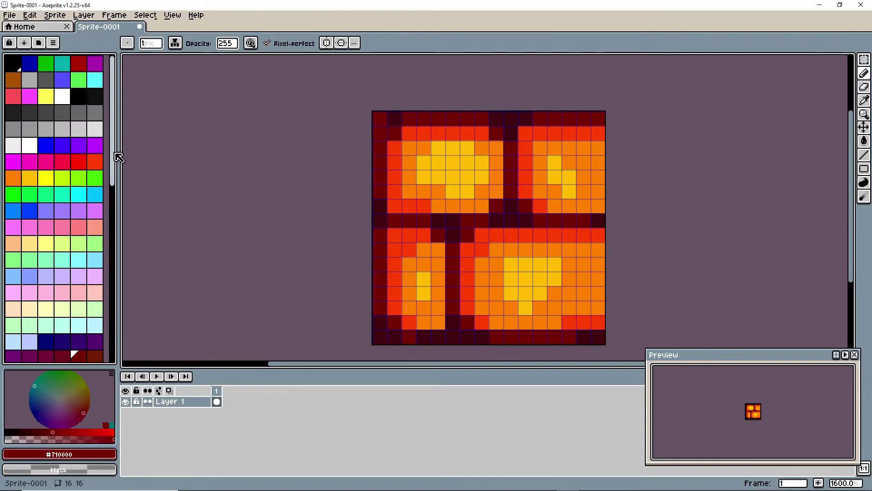
{"action": "scroll", "coordinate": [21, 183], "scroll_direction": "down", "scroll_amount": 1}
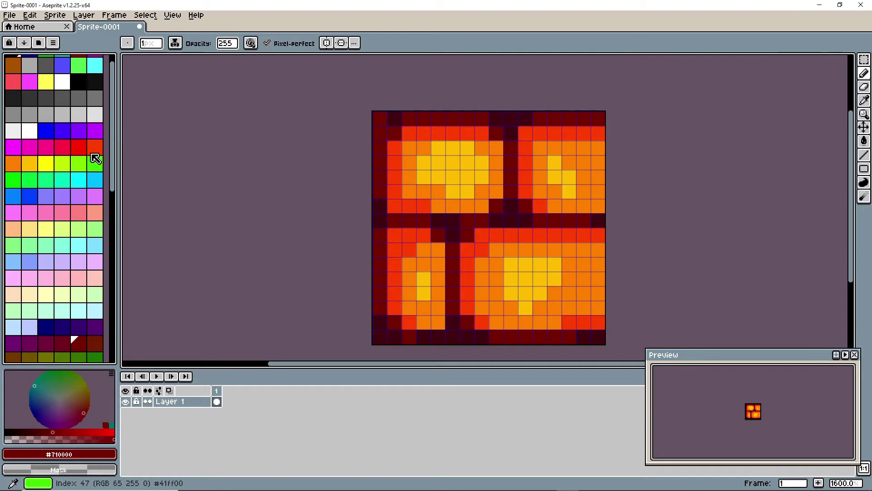
{"action": "scroll", "coordinate": [111, 132], "scroll_direction": "up", "scroll_amount": 1}
{"action": "left_click", "coordinate": [52, 69]}
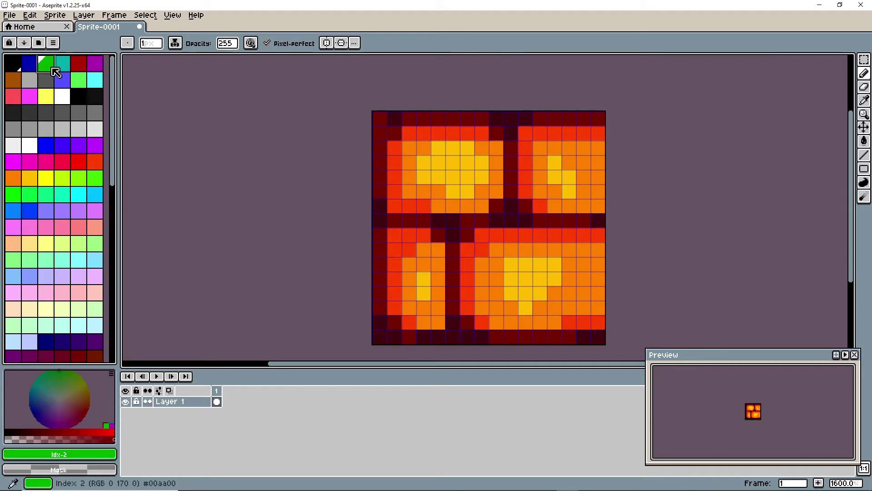
{"action": "left_click", "coordinate": [380, 118]}
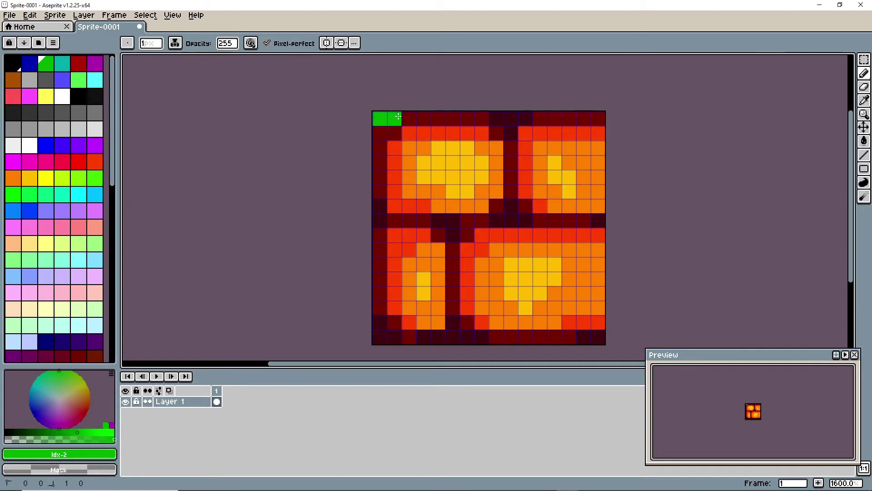
{"action": "left_click", "coordinate": [398, 117]}
{"action": "left_click", "coordinate": [423, 118]}
{"action": "left_click", "coordinate": [438, 118]}
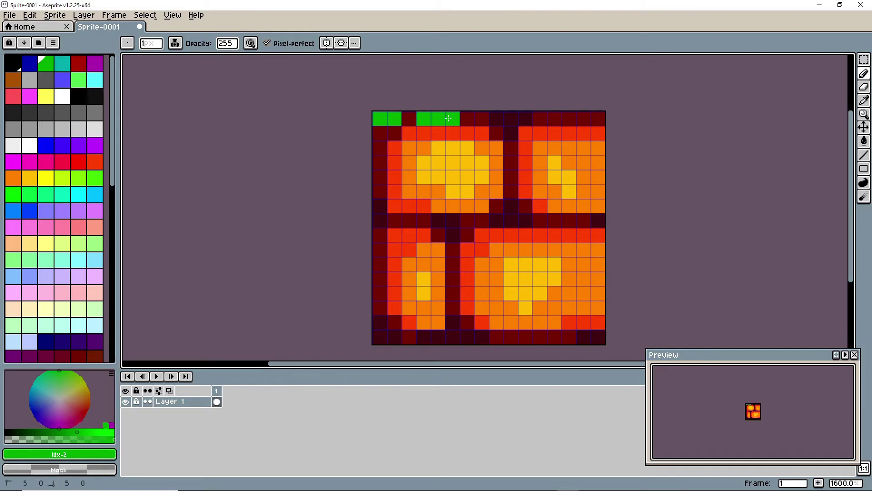
{"action": "left_click", "coordinate": [448, 118]}
{"action": "left_click_drag", "start_coordinate": [525, 118], "coordinate": [554, 118]}
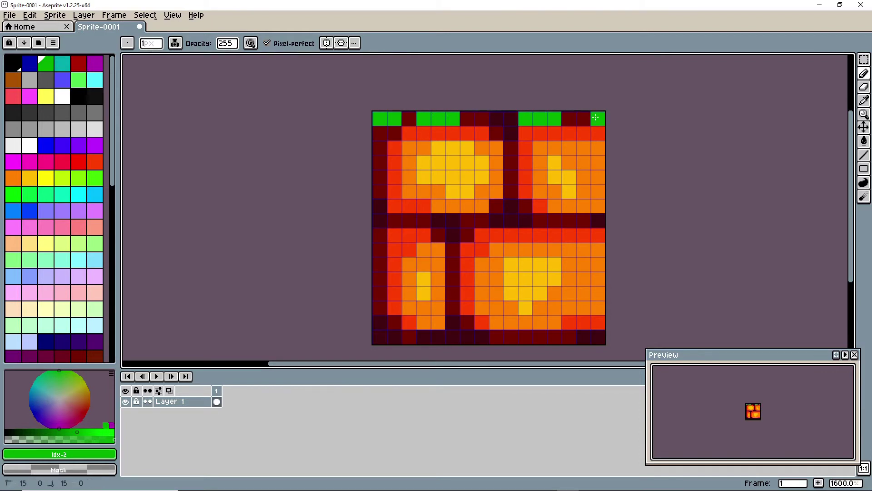
{"action": "left_click", "coordinate": [595, 117]}
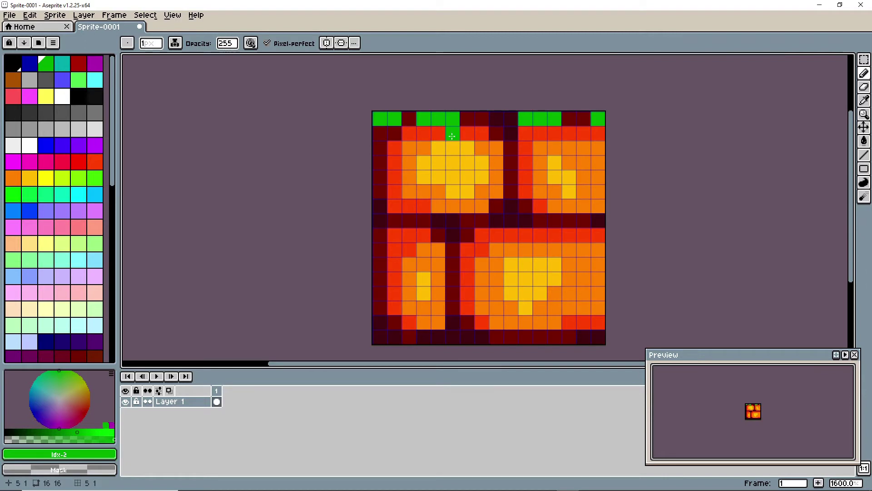
- Draw two winding green vines, from the upper-left brick's top and the upper-right brick's top-left, down into the lower-right brick
{"action": "mouse_move", "coordinate": [452, 136]}
{"action": "left_mouse_down"}
{"action": "mouse_move", "coordinate": [478, 161]}
{"action": "mouse_move", "coordinate": [466, 191]}
{"action": "mouse_move", "coordinate": [481, 191]}
{"action": "mouse_move", "coordinate": [482, 249]}
{"action": "mouse_move", "coordinate": [497, 249]}
{"action": "mouse_move", "coordinate": [521, 278]}
{"action": "mouse_move", "coordinate": [516, 299]}
{"action": "mouse_move", "coordinate": [526, 307]}
{"action": "mouse_move", "coordinate": [514, 319]}
{"action": "mouse_move", "coordinate": [541, 307]}
{"action": "left_mouse_up"}
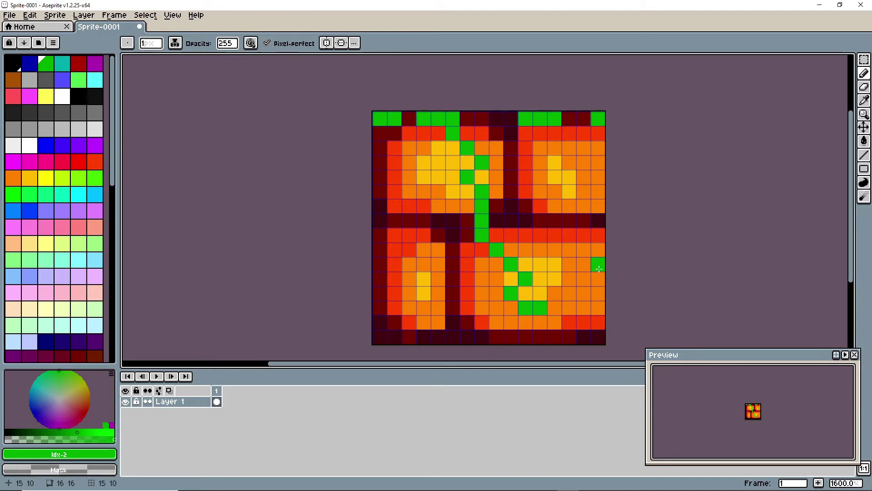
{"action": "left_click_drag", "start_coordinate": [553, 132], "coordinate": [530, 174]}
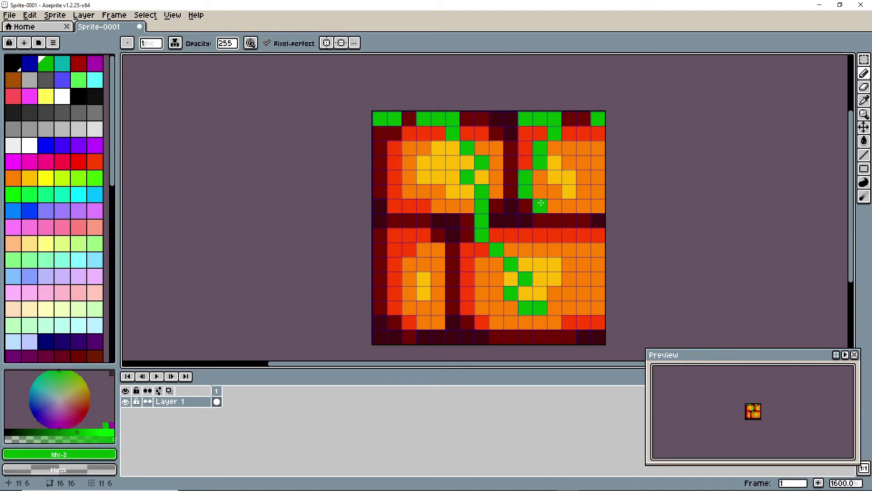
{"action": "mouse_move", "coordinate": [540, 203]}
{"action": "left_mouse_down"}
{"action": "mouse_move", "coordinate": [539, 220]}
{"action": "mouse_move", "coordinate": [511, 234]}
{"action": "left_mouse_up"}
{"action": "left_click", "coordinate": [452, 222]}
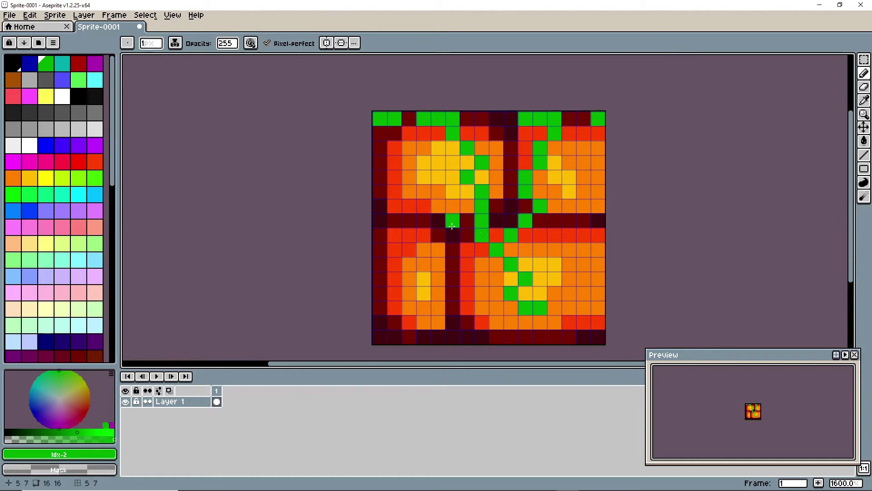
- Draw a green vine around the upper-left brick's left edge into the lower-left brick, and another down the upper-right brick's right part
{"action": "mouse_move", "coordinate": [394, 148]}
{"action": "left_mouse_down"}
{"action": "mouse_move", "coordinate": [400, 174]}
{"action": "mouse_move", "coordinate": [426, 201]}
{"action": "left_mouse_up"}
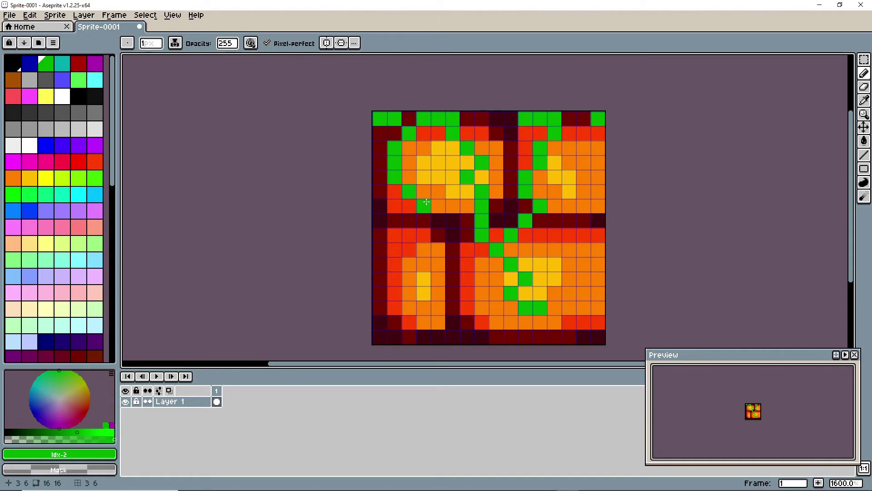
{"action": "mouse_move", "coordinate": [421, 235]}
{"action": "left_mouse_down"}
{"action": "mouse_move", "coordinate": [408, 249]}
{"action": "mouse_move", "coordinate": [423, 268]}
{"action": "left_mouse_up"}
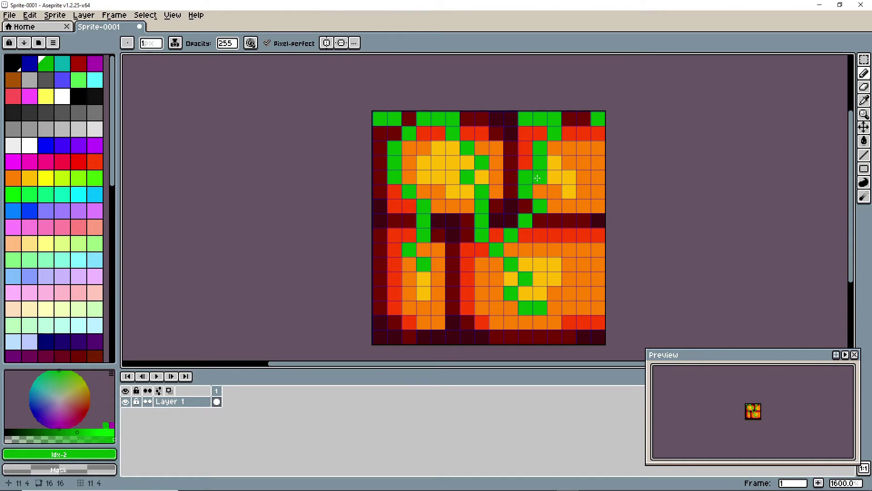
{"action": "left_click", "coordinate": [584, 133]}
{"action": "mouse_move", "coordinate": [582, 167]}
{"action": "left_mouse_down"}
{"action": "mouse_move", "coordinate": [570, 178]}
{"action": "mouse_move", "coordinate": [580, 194]}
{"action": "left_mouse_up"}
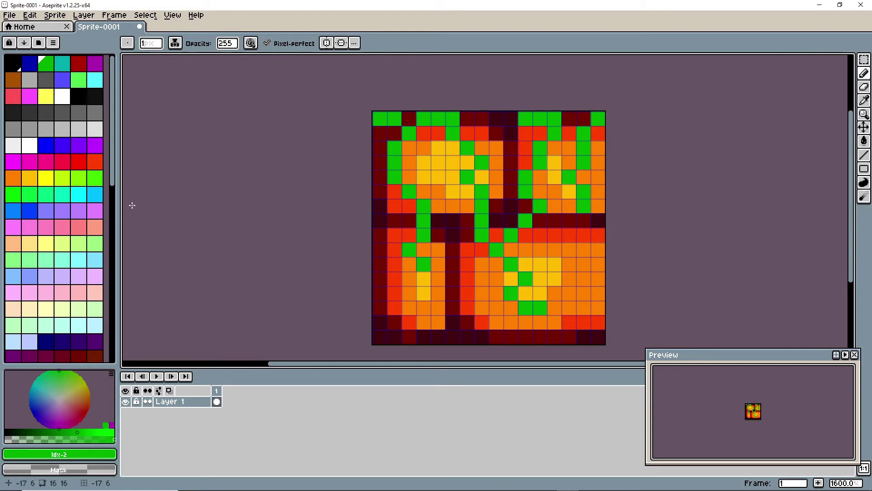
- Add light green highlight pixels, palette index 10, beside the vine running down the two left-hand bricks
{"action": "left_click", "coordinate": [79, 84]}
{"action": "left_click", "coordinate": [424, 133]}
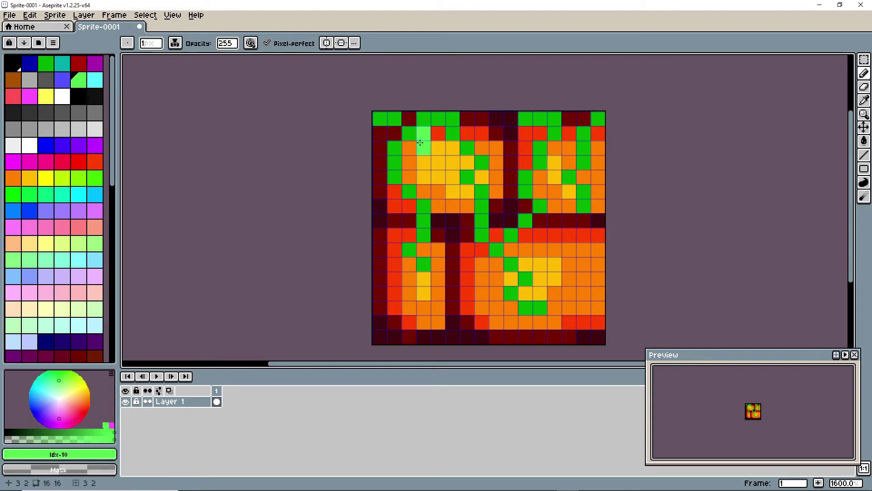
{"action": "left_click", "coordinate": [408, 148]}
{"action": "left_click", "coordinate": [402, 191]}
{"action": "left_click", "coordinate": [394, 191]}
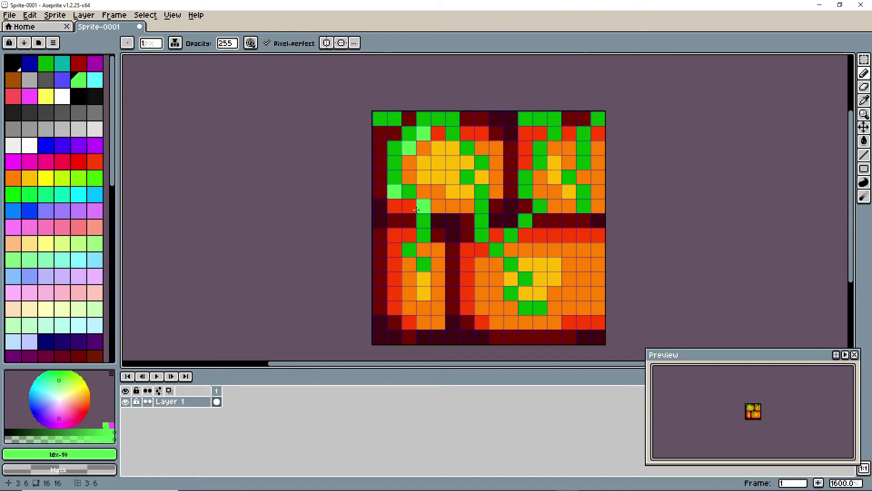
{"action": "left_click", "coordinate": [408, 235]}
{"action": "left_click", "coordinate": [421, 248]}
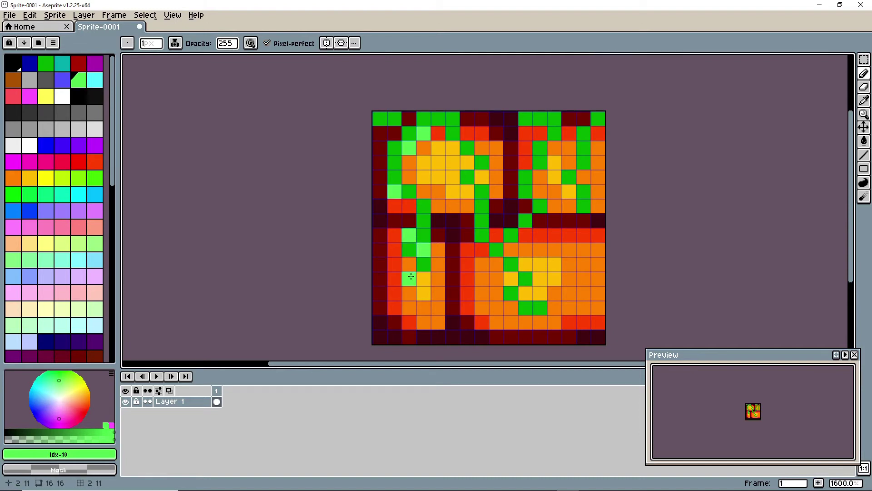
{"action": "left_click", "coordinate": [410, 276]}
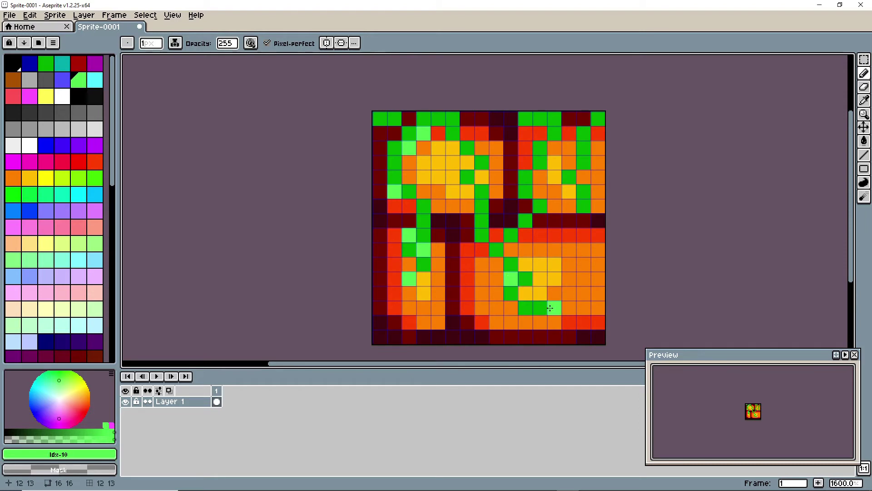
- Add light green highlight pixels beside the vines on both right-hand bricks and in the mortar below the rightmost vine
{"action": "left_click", "coordinate": [525, 235]}
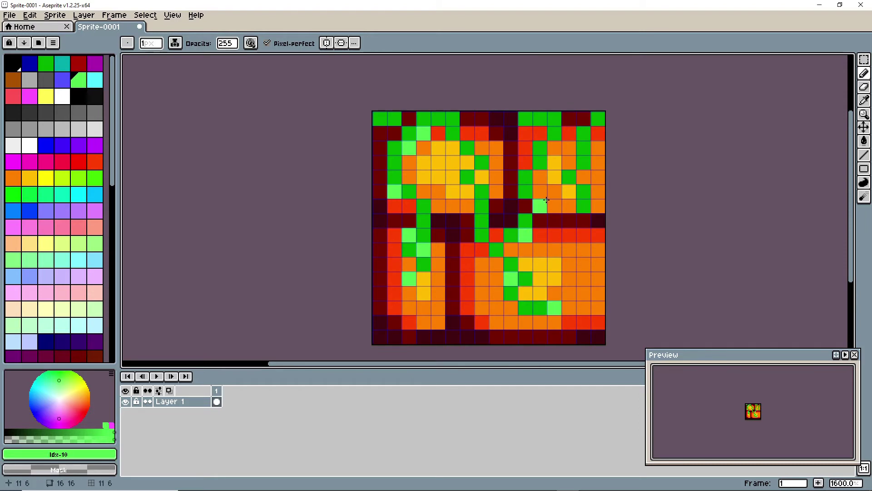
{"action": "left_click", "coordinate": [540, 177]}
{"action": "left_click", "coordinate": [540, 133]}
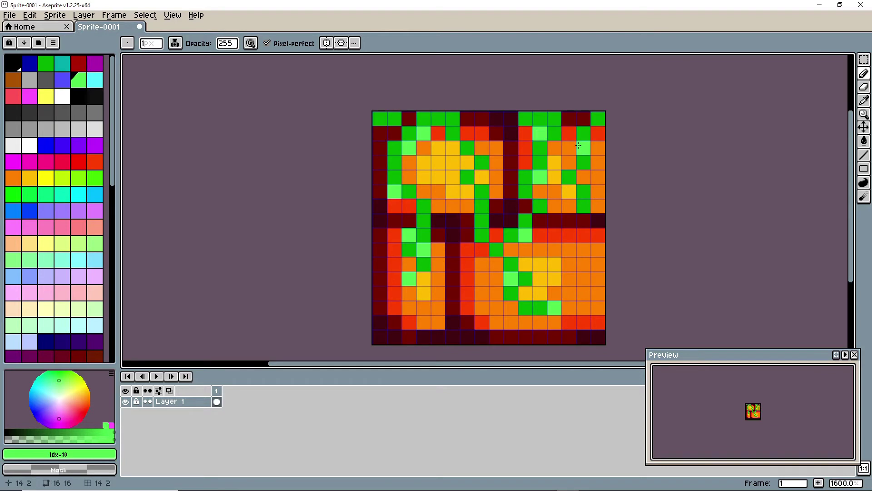
{"action": "left_click", "coordinate": [584, 177]}
{"action": "left_click", "coordinate": [569, 205]}
{"action": "left_click", "coordinate": [584, 220]}
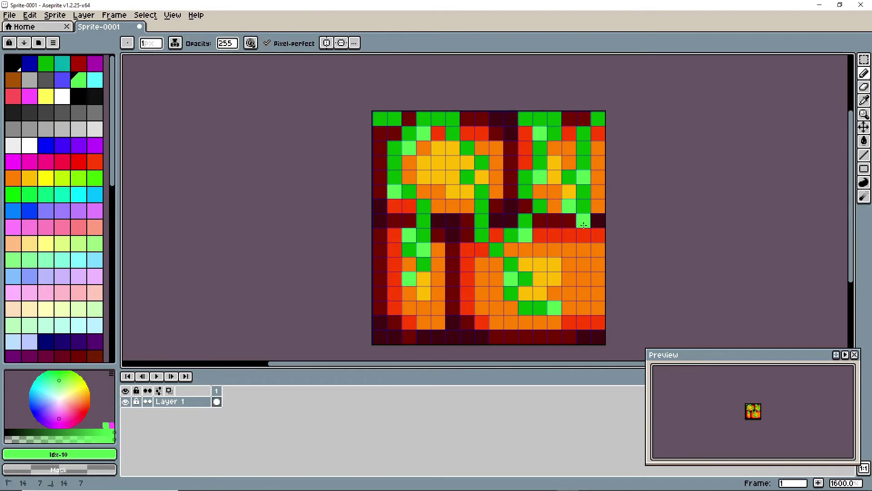
- Add light green pixels along the upper-left brick's right-hand vine, extending them up to the tile's top border
{"action": "left_click", "coordinate": [452, 148]}
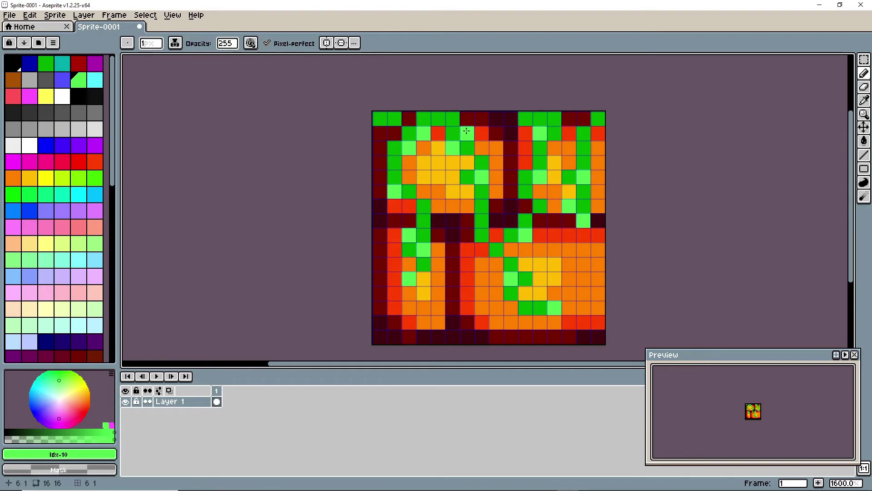
{"action": "left_click", "coordinate": [463, 118]}
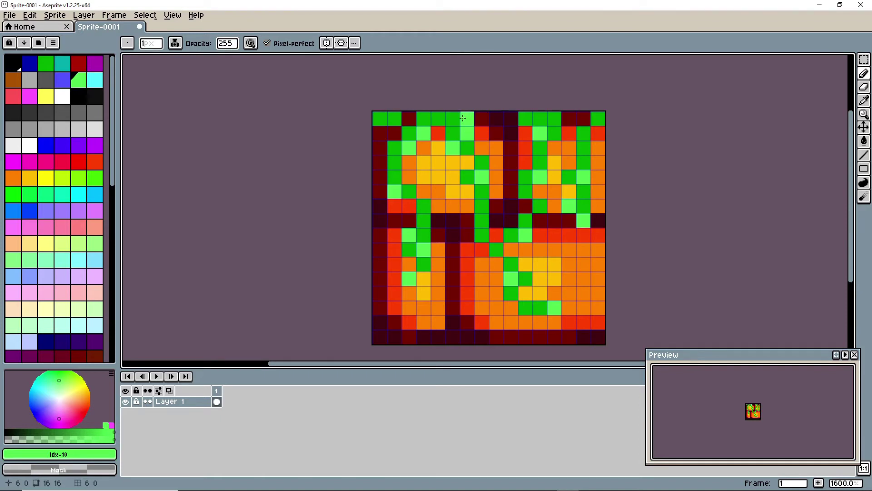
{"action": "left_click", "coordinate": [472, 327]}
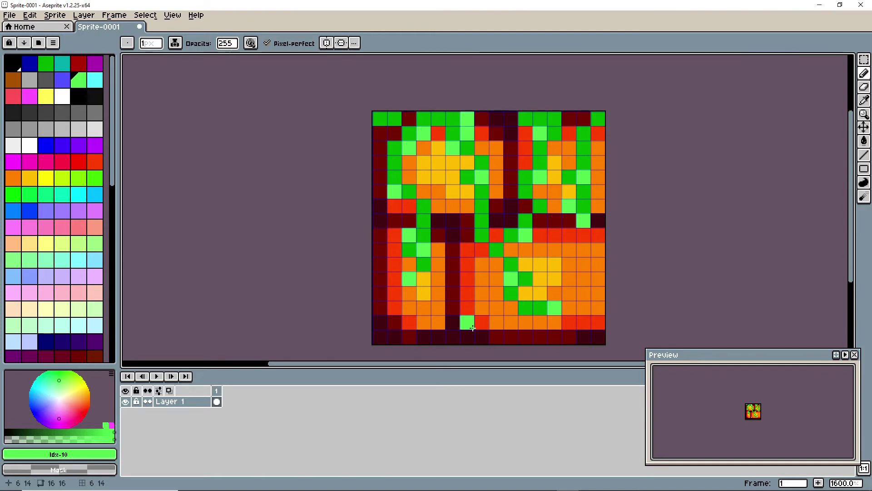
{"action": "key", "text": "ctrl+z"}
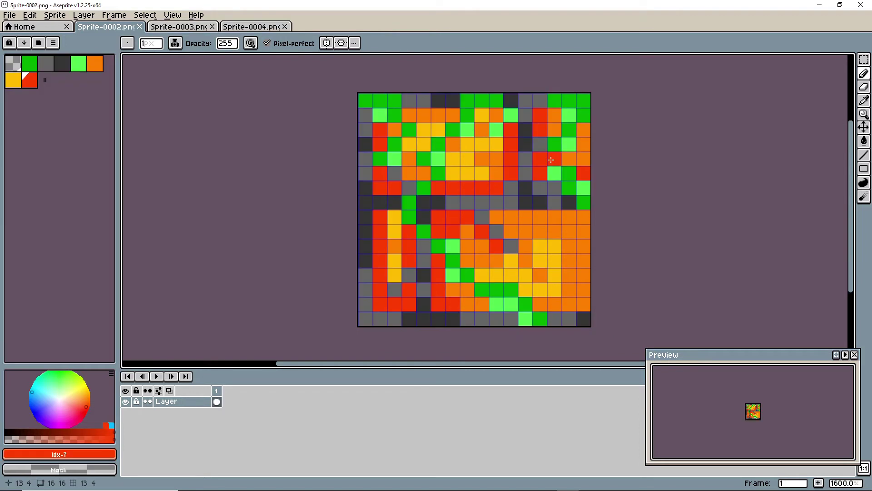
{"action": "key", "text": "ctrl+z"}
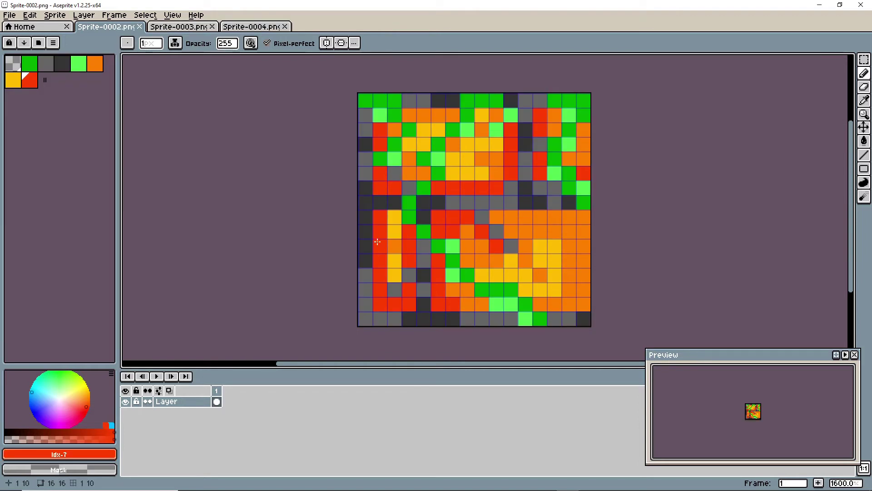
{"action": "left_click", "coordinate": [571, 318]}
{"action": "key", "text": "ctrl+z"}
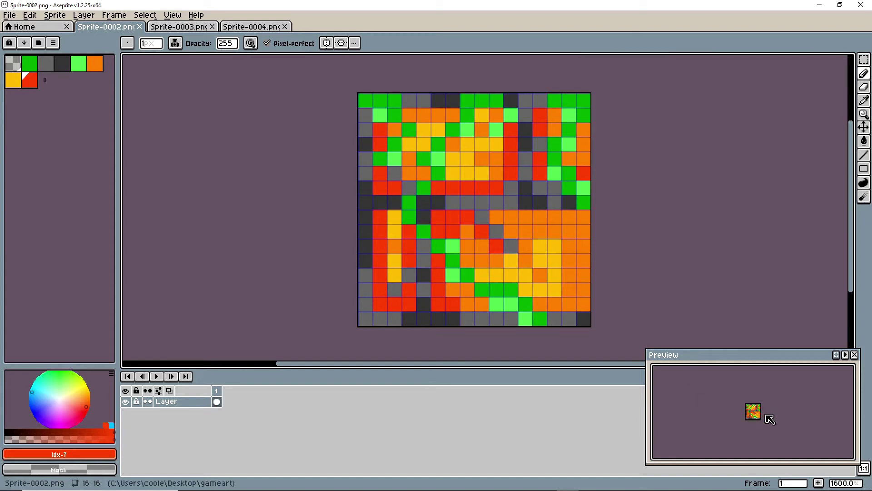
- Look over the finished brick tile variants in Sprite-0003.png and Sprite-0004.png
{"action": "left_click", "coordinate": [184, 28]}
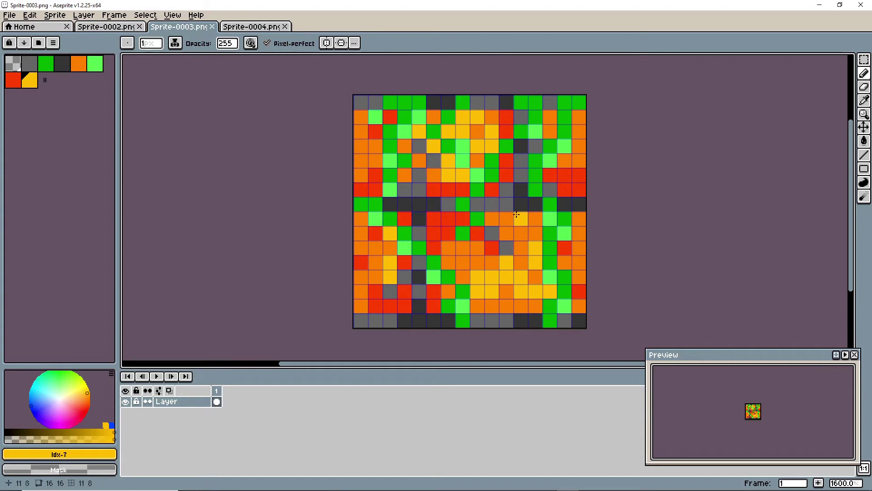
{"action": "left_click", "coordinate": [248, 27]}
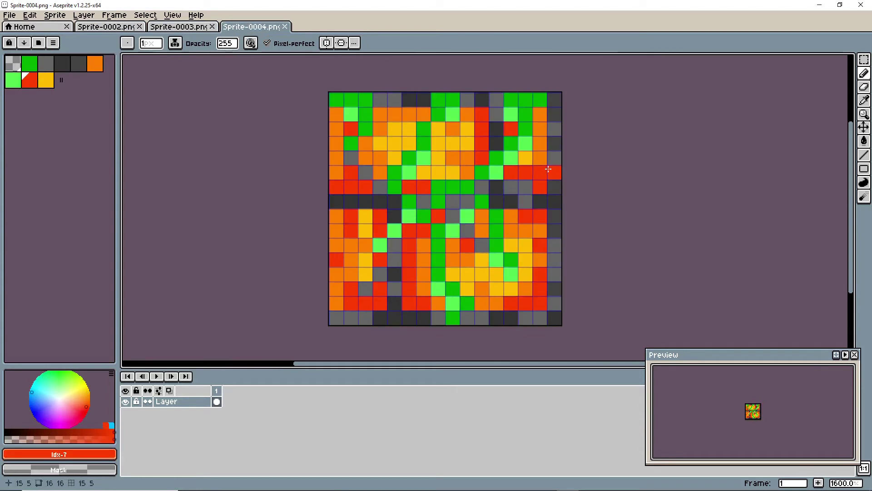
{"action": "left_click", "coordinate": [556, 320]}
{"action": "key", "text": "ctrl+z"}
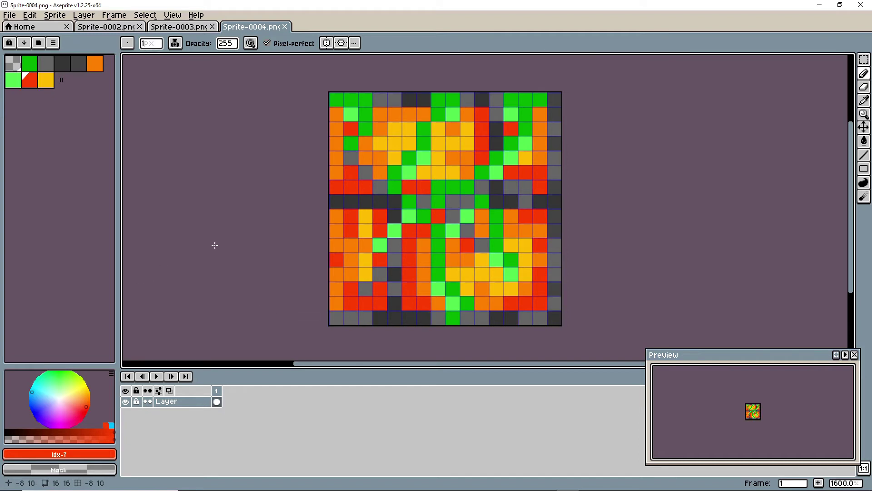
{"action": "key", "text": "bracketleft"}
{"action": "key", "text": "bracketleft"}
{"action": "key", "text": "bracketleft"}
{"action": "key", "text": "bracketleft"}
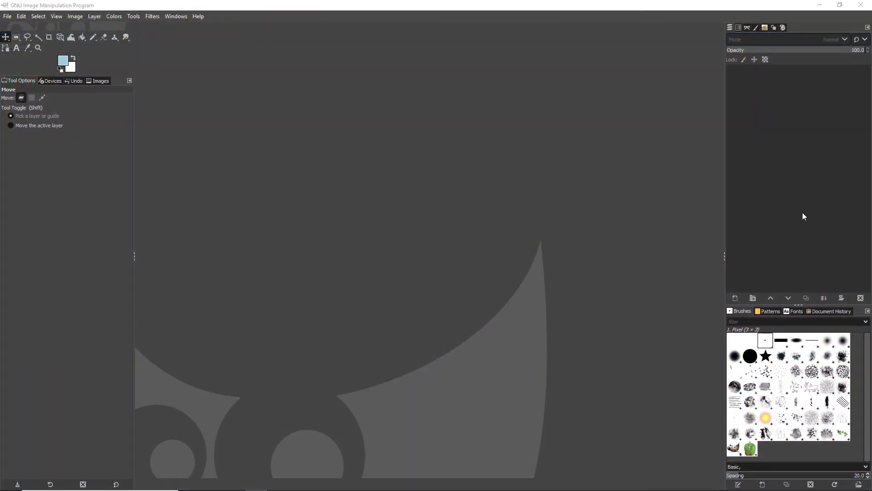
- Switch to GIMP and create a new image of 320 × 320 px
{"action": "left_click", "coordinate": [6, 17]}
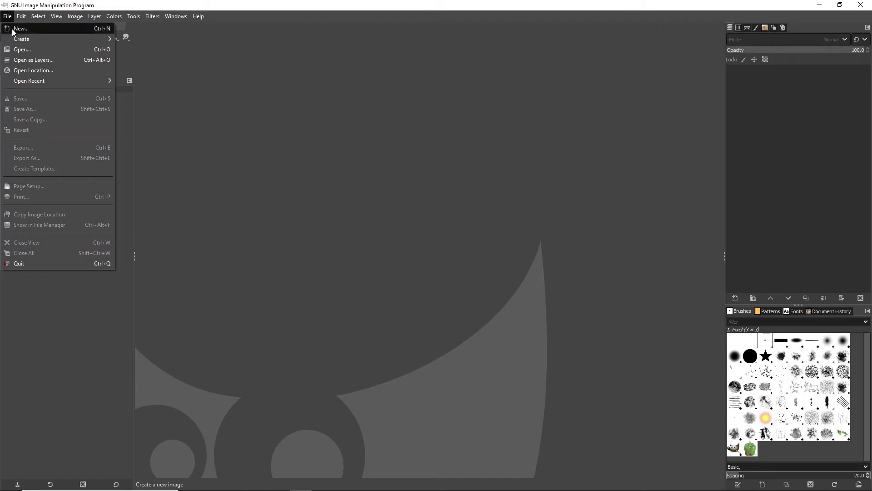
{"action": "left_click", "coordinate": [12, 29]}
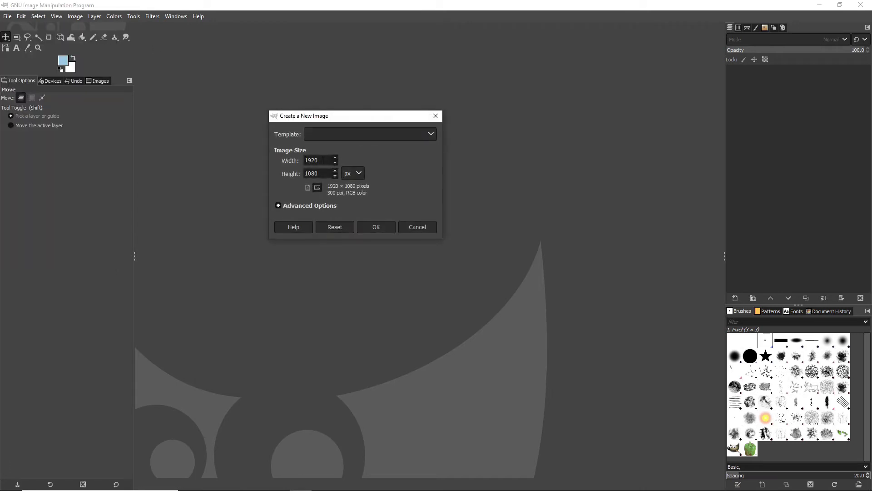
{"action": "type", "text": "320"}
{"action": "left_click", "coordinate": [320, 173]}
{"action": "left_click", "coordinate": [374, 229]}
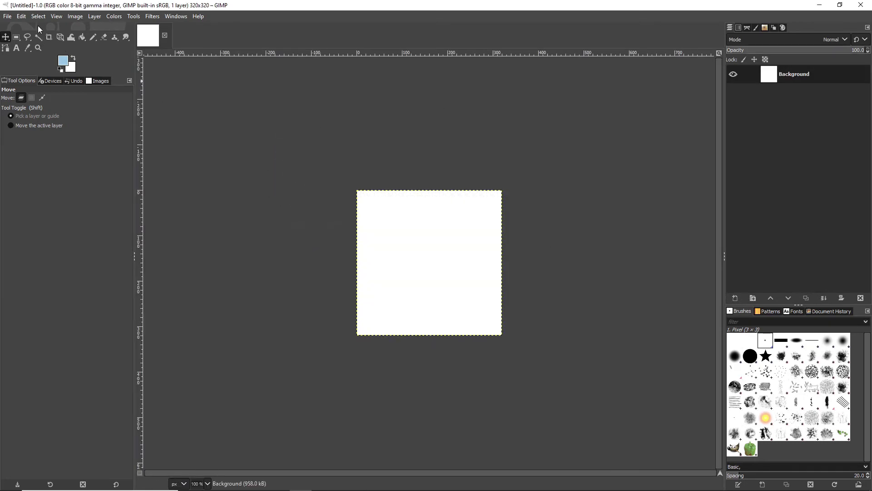
- Turn on snapping to the grid and show the grid over the blank image
{"action": "left_click", "coordinate": [55, 16]}
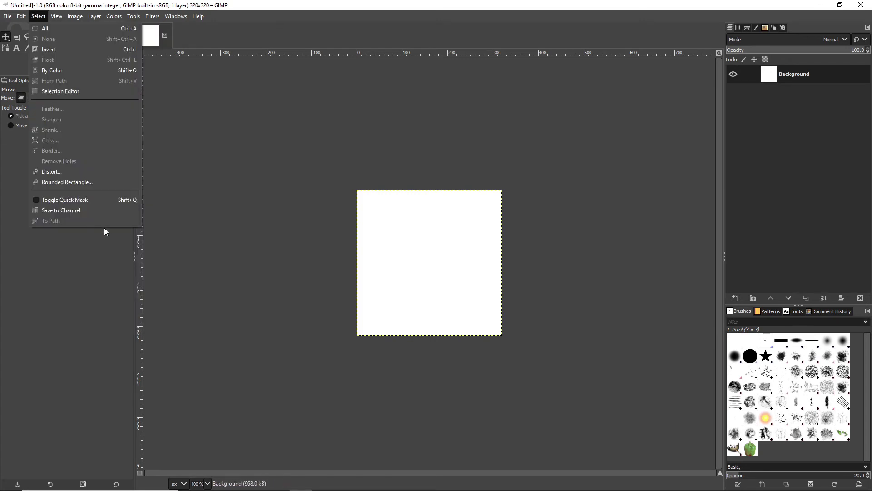
{"action": "left_click", "coordinate": [38, 16]}
{"action": "left_click", "coordinate": [57, 16]}
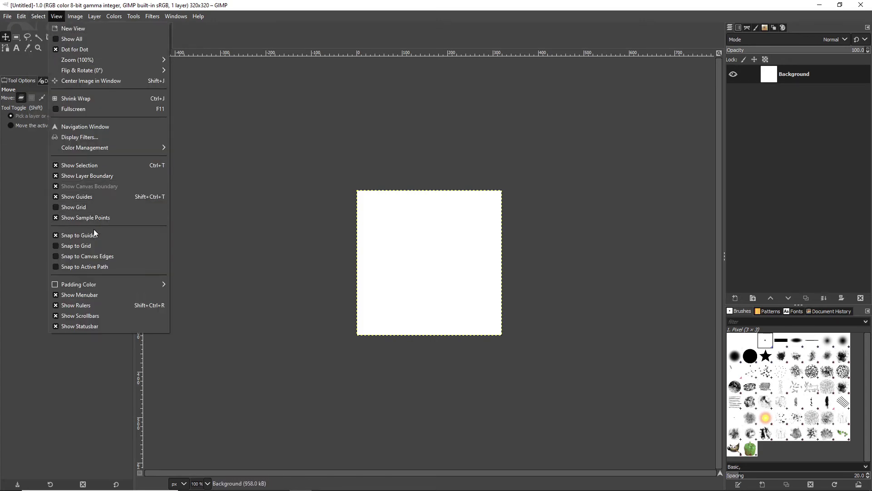
{"action": "left_click", "coordinate": [58, 245]}
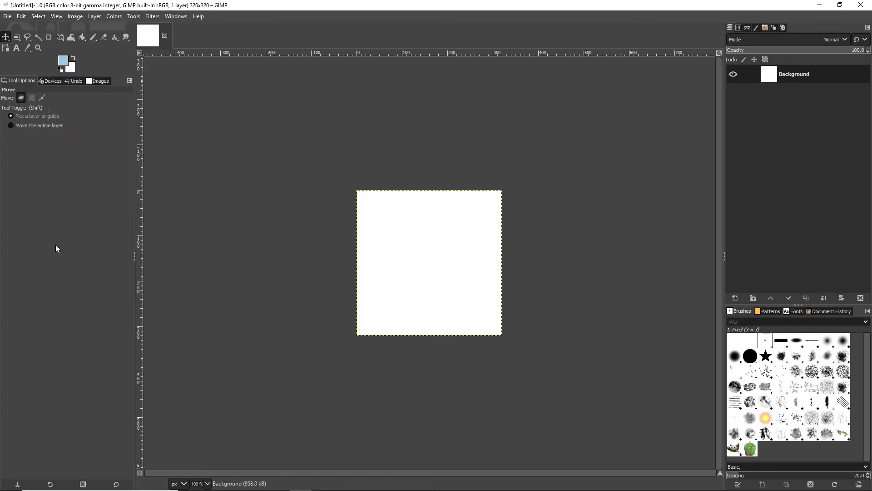
{"action": "left_click", "coordinate": [59, 18]}
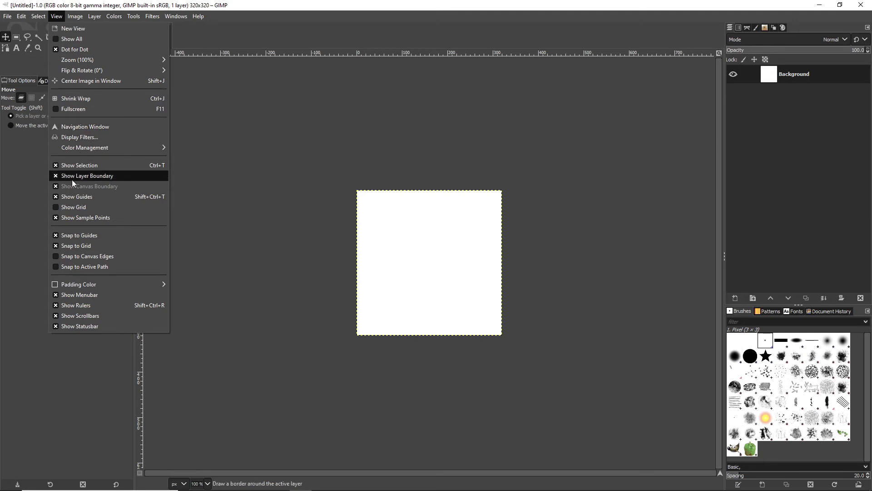
{"action": "left_click", "coordinate": [58, 207]}
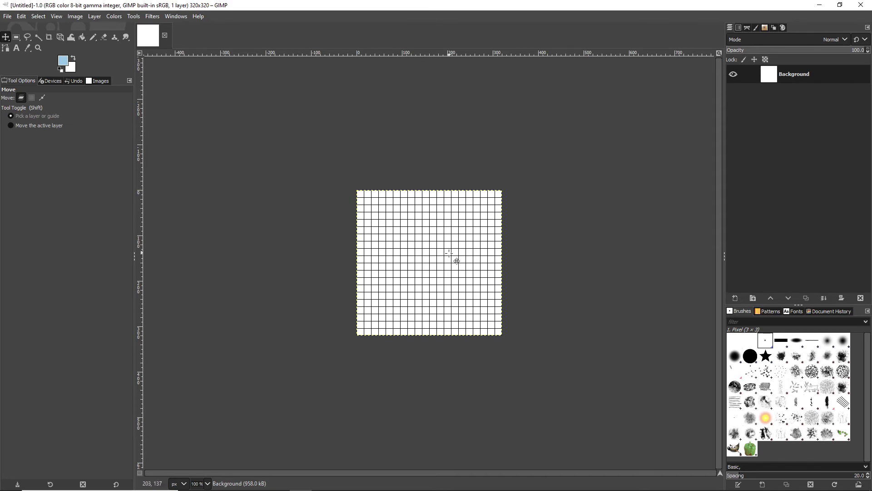
- Copy the Sprite-0006.png brick tile into the blank 320 × 320 image, in a grid cell at the left edge near mid-height
{"action": "left_click", "coordinate": [208, 483]}
{"action": "left_click", "coordinate": [202, 429]}
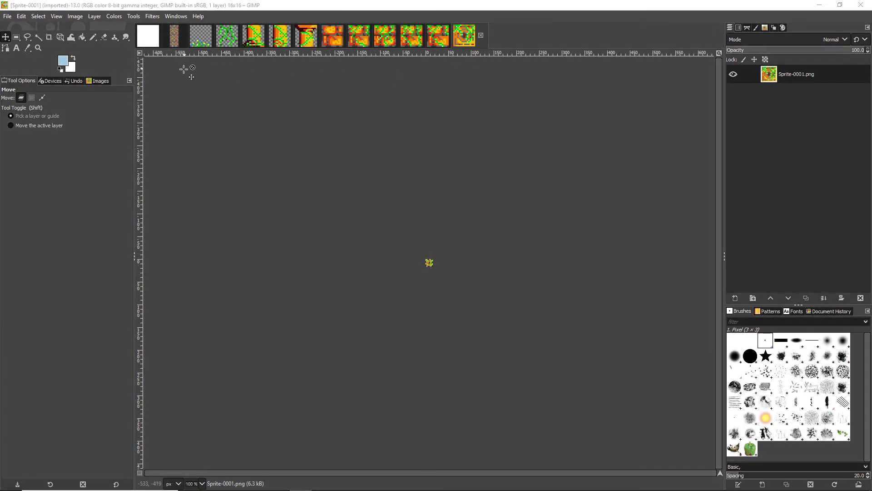
{"action": "left_click", "coordinate": [145, 45]}
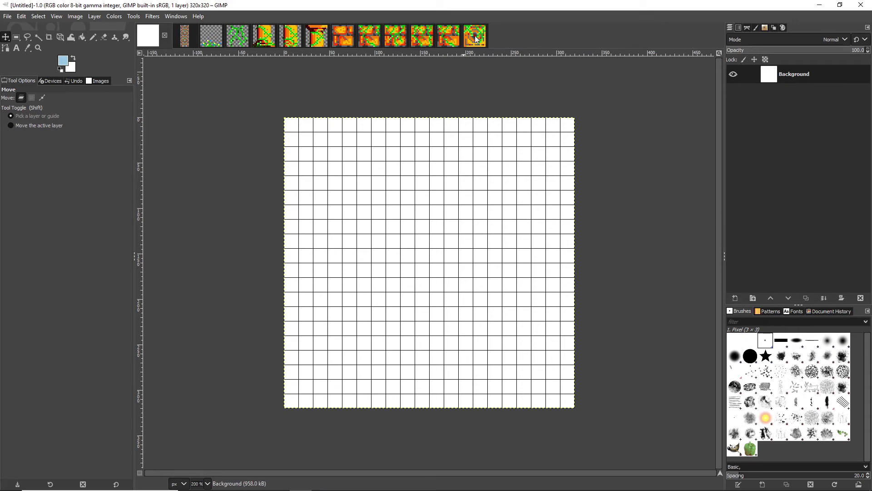
{"action": "left_click", "coordinate": [343, 39]}
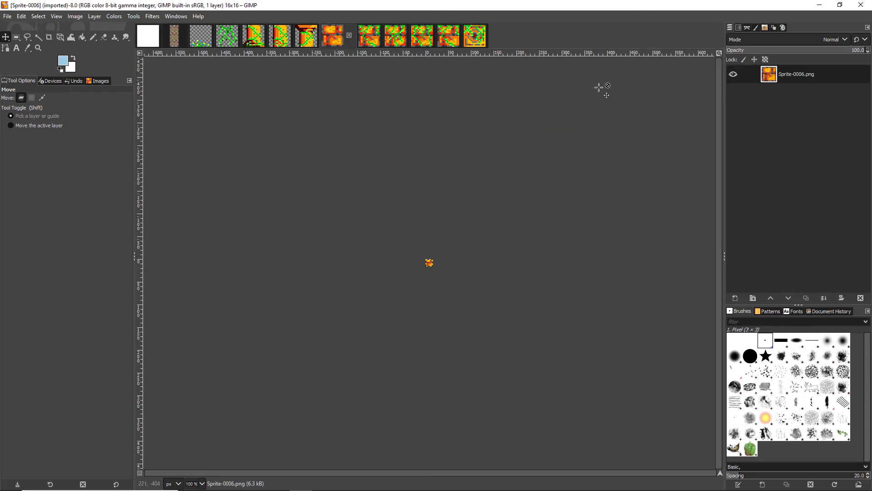
{"action": "left_click_drag", "start_coordinate": [769, 74], "coordinate": [296, 263]}
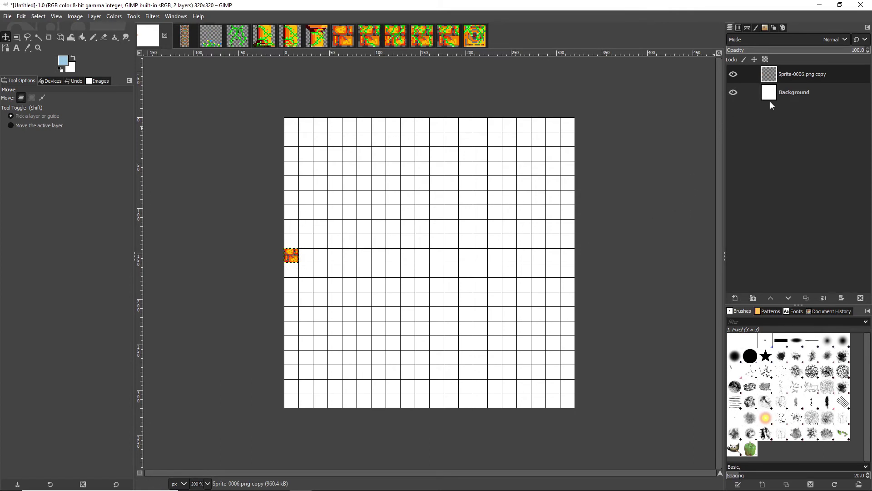
- Duplicate the Sprite-0006 tile layer and place the copy in the grid cell directly above the original
{"action": "right_click", "coordinate": [795, 73]}
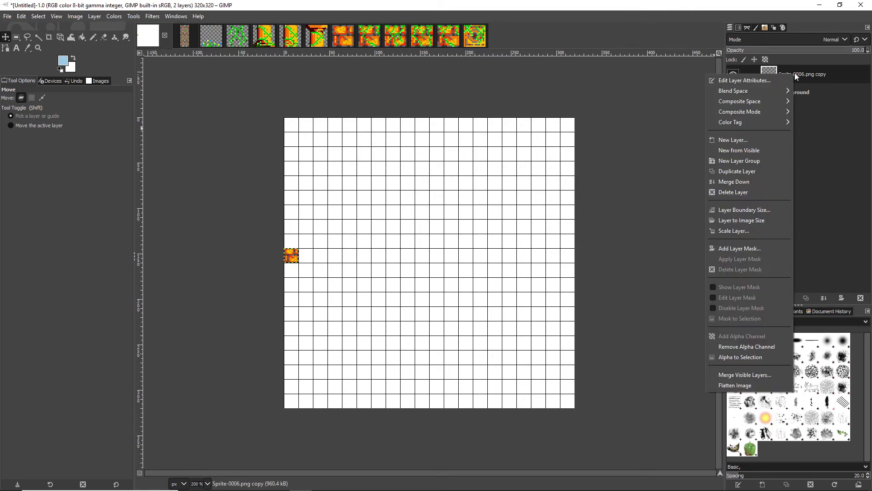
{"action": "left_click", "coordinate": [729, 172]}
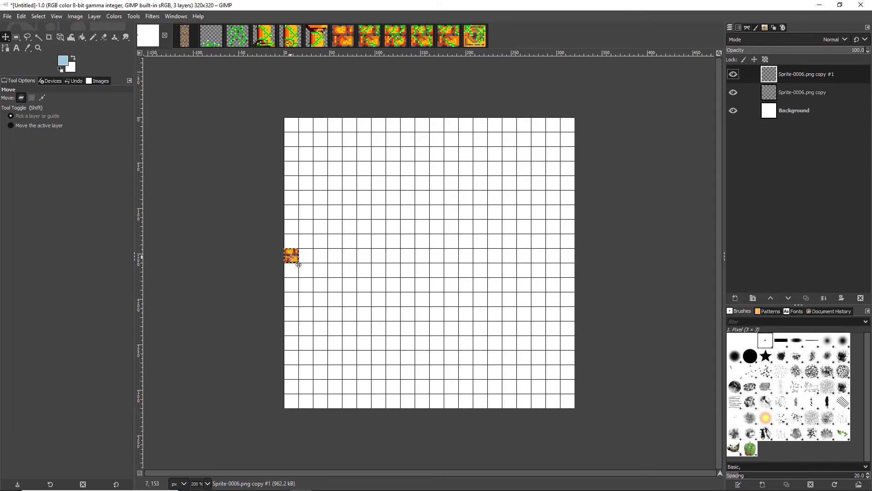
{"action": "left_click_drag", "start_coordinate": [291, 255], "coordinate": [292, 240]}
- Keep duplicating the Sprite-0006 tile layer, stacking the copies along the left edge into a column of 13 tiles, from grid row 3 to row 15
{"action": "right_click", "coordinate": [771, 77]}
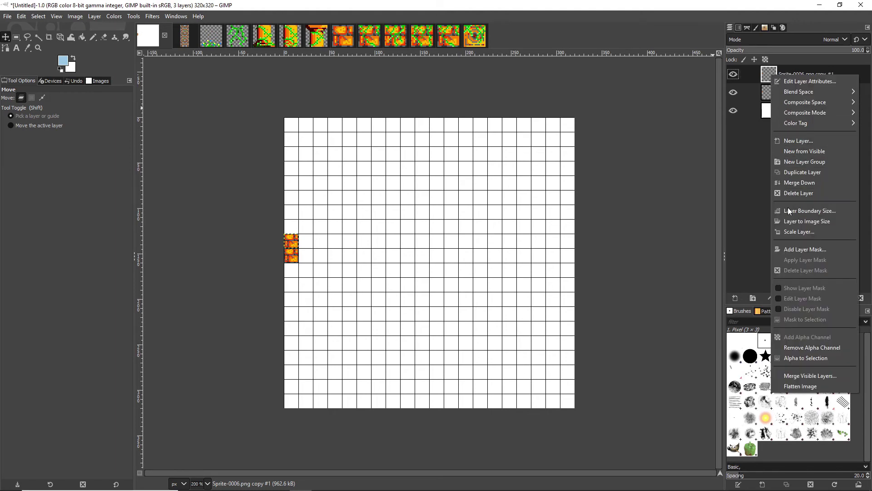
{"action": "left_click", "coordinate": [792, 173]}
{"action": "left_click_drag", "start_coordinate": [293, 240], "coordinate": [292, 328]}
{"action": "right_click", "coordinate": [793, 74]}
{"action": "left_click", "coordinate": [732, 170]}
{"action": "right_click", "coordinate": [797, 74]}
{"action": "left_click", "coordinate": [732, 171]}
{"action": "right_click", "coordinate": [762, 73]}
{"action": "left_click", "coordinate": [792, 170]}
{"action": "right_click", "coordinate": [796, 74]}
{"action": "left_click", "coordinate": [745, 171]}
{"action": "right_click", "coordinate": [785, 73]}
{"action": "left_click", "coordinate": [794, 172]}
{"action": "right_click", "coordinate": [790, 73]}
{"action": "left_click", "coordinate": [794, 171]}
{"action": "right_click", "coordinate": [766, 76]}
{"action": "left_click", "coordinate": [794, 172]}
{"action": "right_click", "coordinate": [790, 73]}
{"action": "left_click", "coordinate": [795, 172]}
{"action": "right_click", "coordinate": [790, 73]}
{"action": "left_click", "coordinate": [795, 172]}
{"action": "right_click", "coordinate": [791, 73]}
{"action": "left_click", "coordinate": [795, 172]}
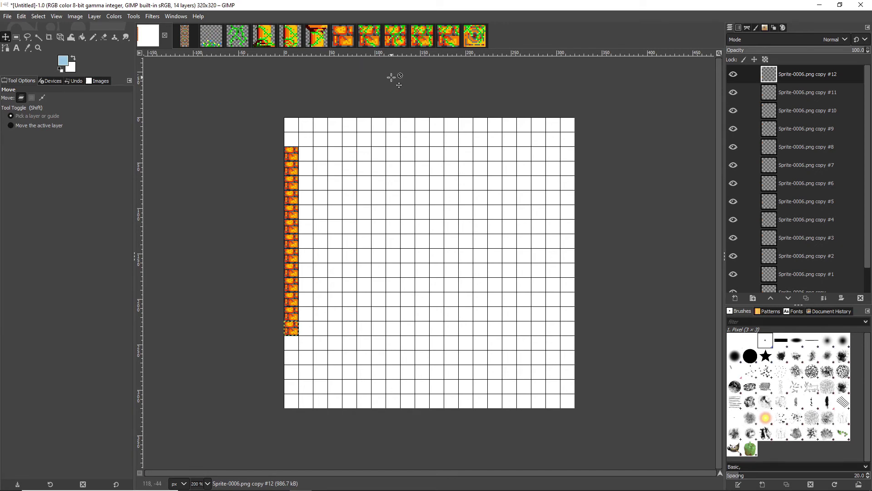
- Place the Sprite-0002 and Sprite-0001 tiles side by side, starting directly right of the brick column's third tile from the bottom
{"action": "left_click", "coordinate": [448, 35]}
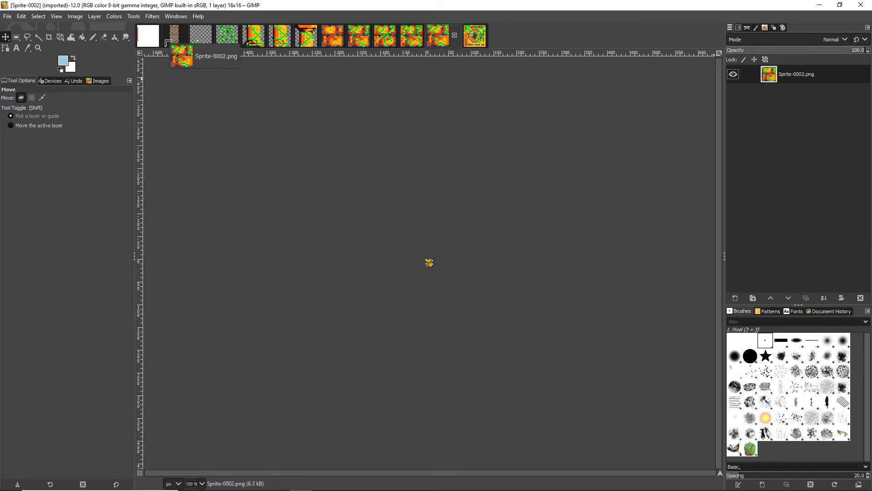
{"action": "left_click_drag", "start_coordinate": [167, 43], "coordinate": [410, 237]}
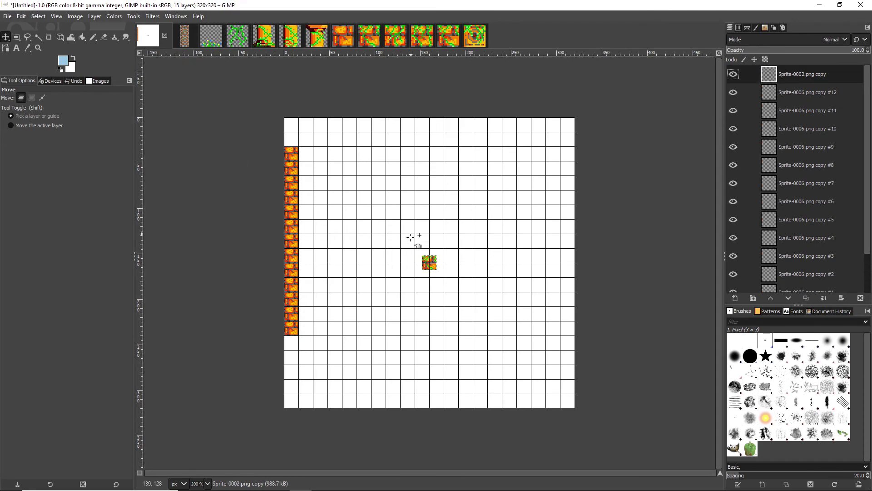
{"action": "left_click_drag", "start_coordinate": [434, 264], "coordinate": [311, 300]}
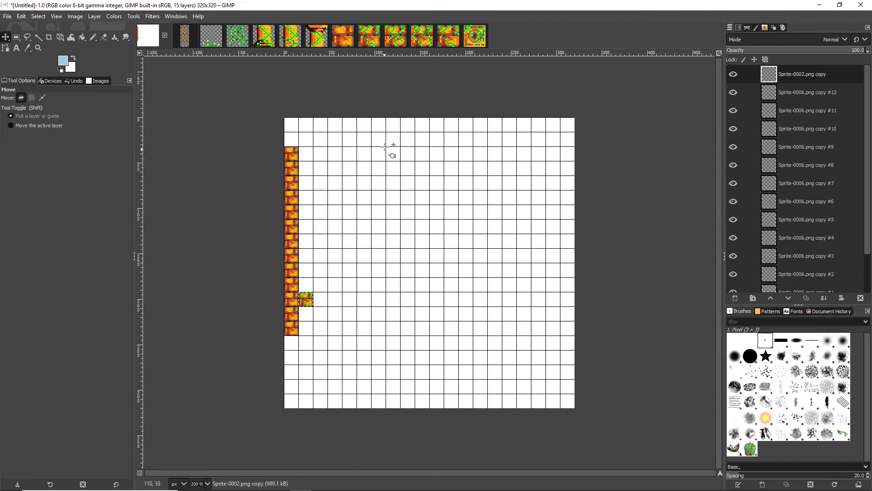
{"action": "left_click", "coordinate": [475, 37]}
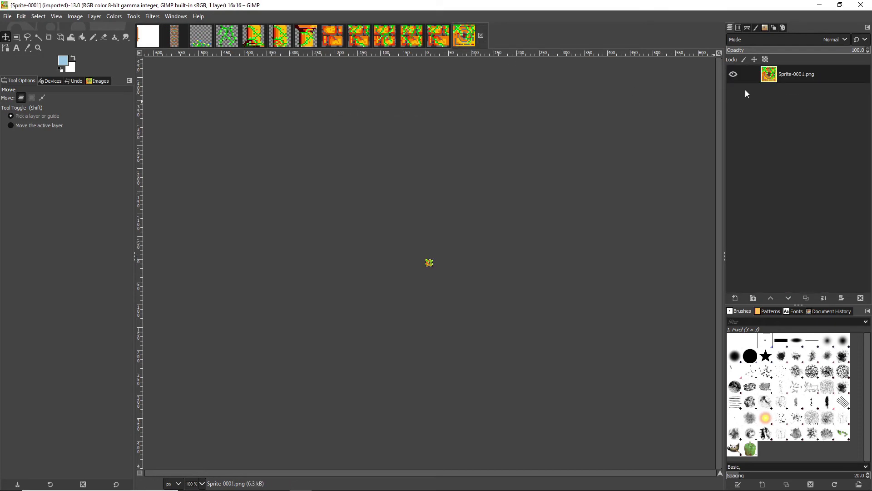
{"action": "left_click_drag", "start_coordinate": [771, 76], "coordinate": [323, 308]}
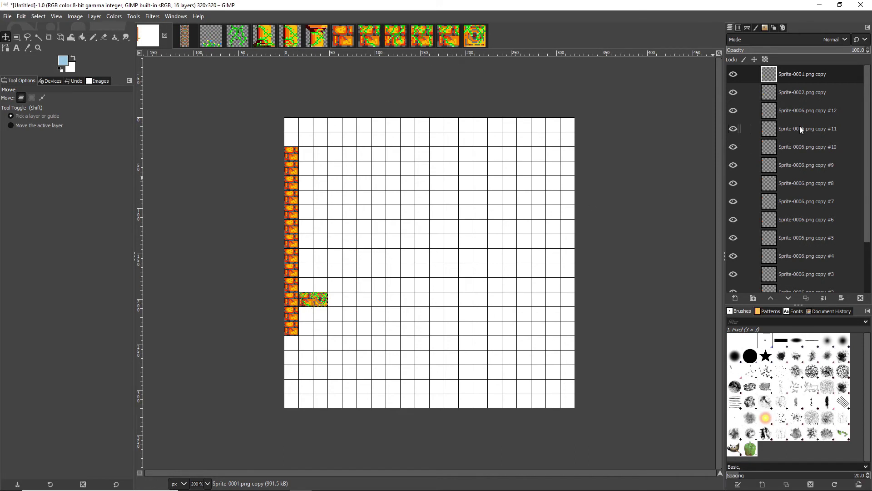
- Extend the horizontal row of vine tiles to the right with another Sprite-0002 tile and a Sprite-0003 tile
{"action": "left_click", "coordinate": [453, 42]}
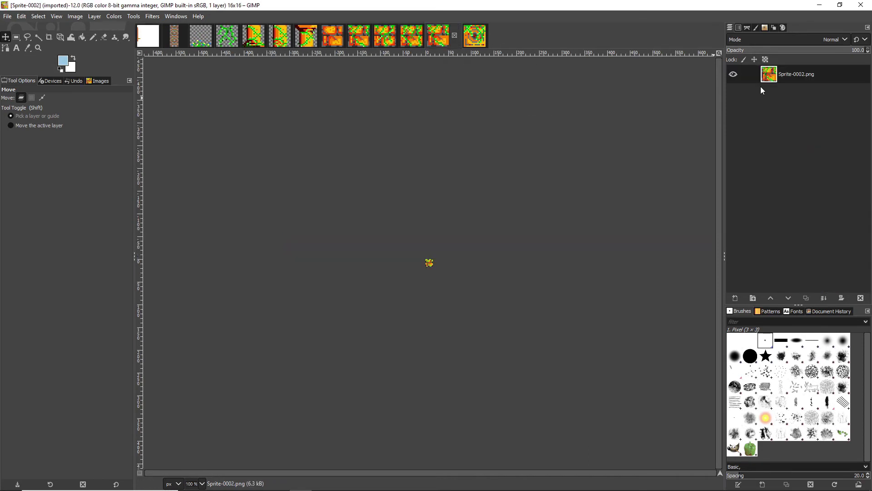
{"action": "left_click_drag", "start_coordinate": [766, 76], "coordinate": [337, 309]}
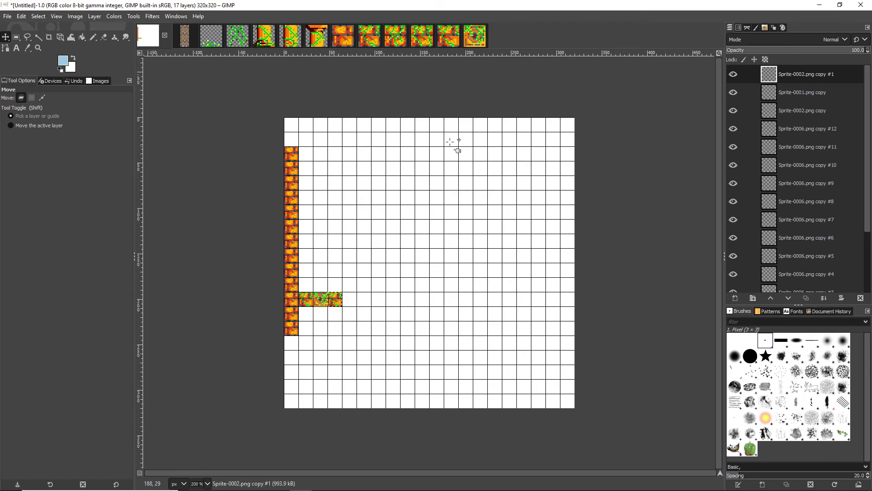
{"action": "left_click", "coordinate": [422, 42]}
{"action": "left_click_drag", "start_coordinate": [768, 77], "coordinate": [360, 311]}
{"action": "left_click_drag", "start_coordinate": [358, 311], "coordinate": [352, 305]}
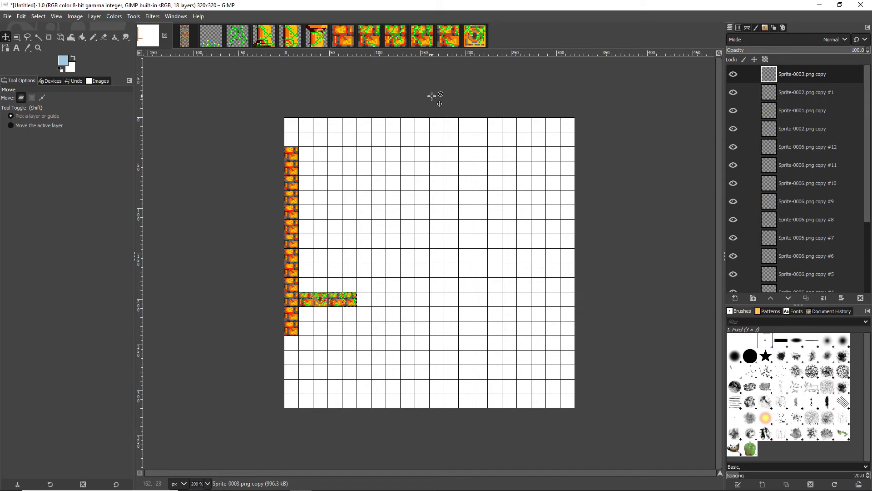
- Add the Sprite-0004 tile and a second Sprite-0001 tile at the right end of the horizontal row
{"action": "left_click", "coordinate": [396, 34]}
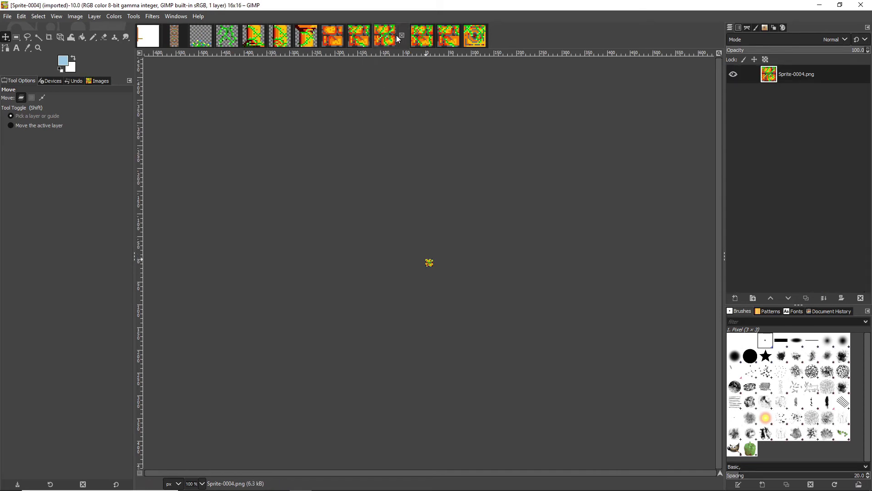
{"action": "left_click_drag", "start_coordinate": [765, 78], "coordinate": [365, 310]}
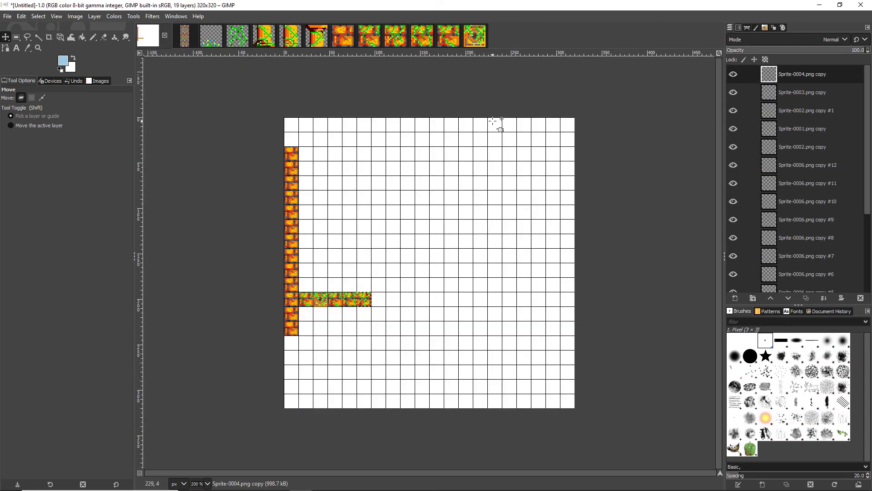
{"action": "left_click", "coordinate": [475, 40]}
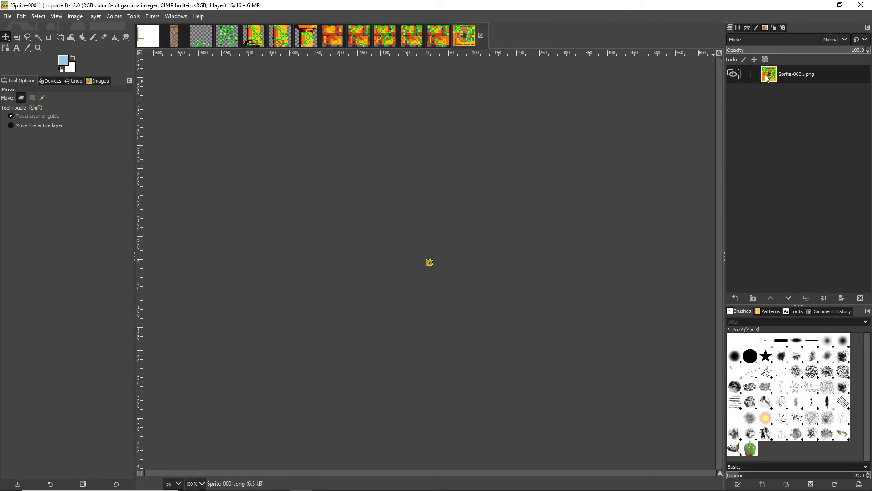
{"action": "left_click_drag", "start_coordinate": [767, 78], "coordinate": [382, 309]}
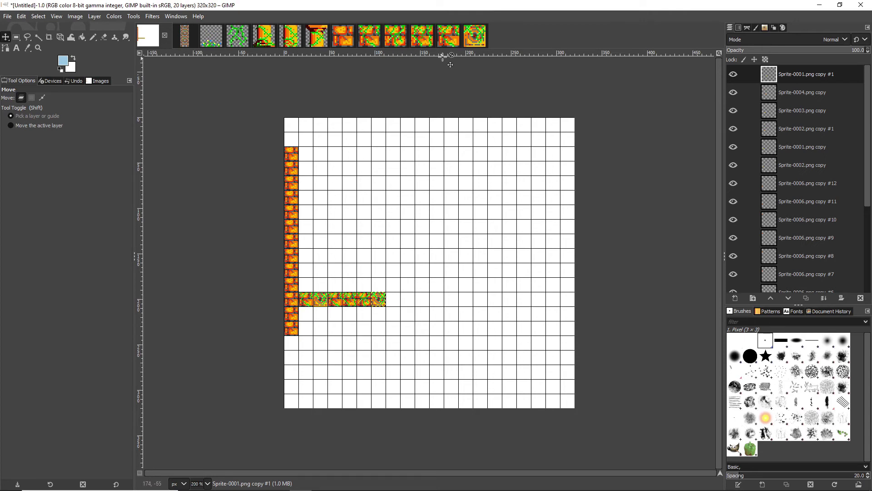
- Duplicate a Sprite-0002 tile layer and place the copy directly right of the brick column's sixth tile from the top
{"action": "left_click", "coordinate": [446, 38]}
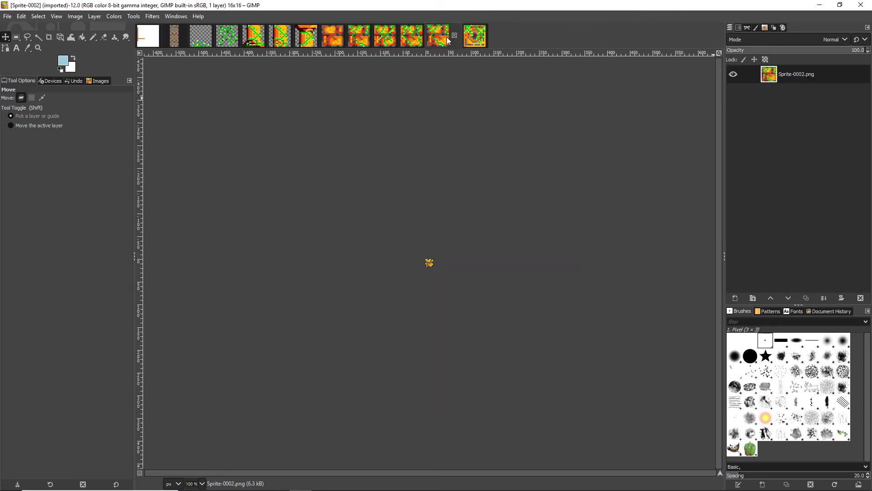
{"action": "left_click", "coordinate": [149, 38]}
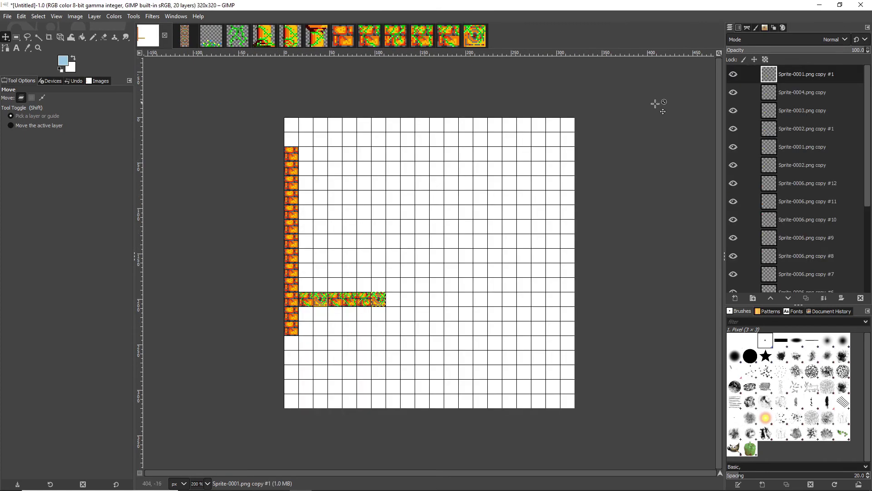
{"action": "left_click", "coordinate": [771, 129]}
{"action": "right_click", "coordinate": [771, 129]}
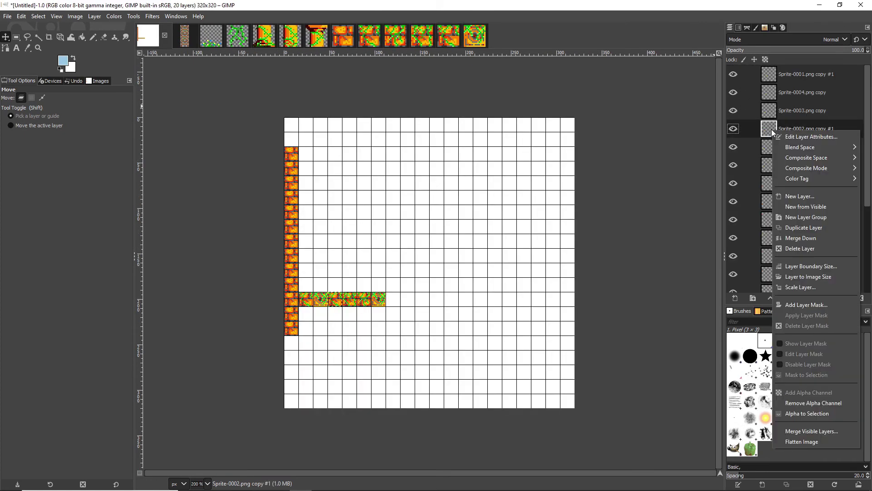
{"action": "left_click", "coordinate": [797, 227]}
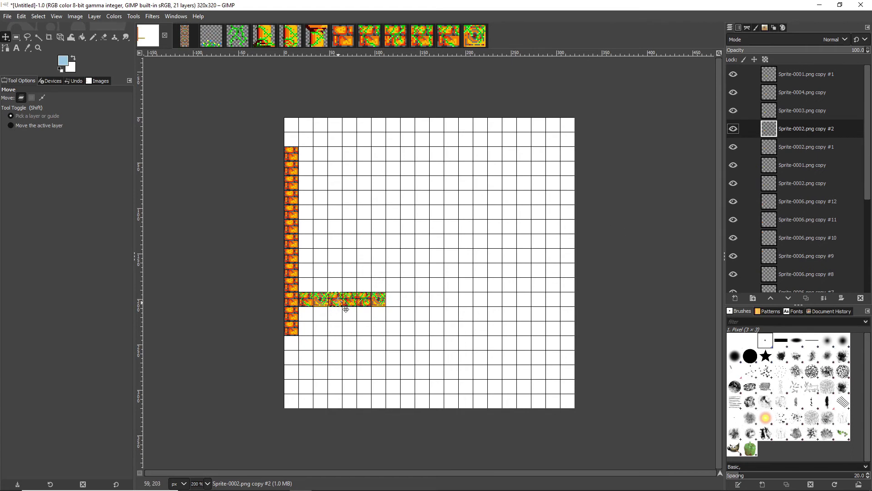
{"action": "left_click_drag", "start_coordinate": [344, 307], "coordinate": [312, 233]}
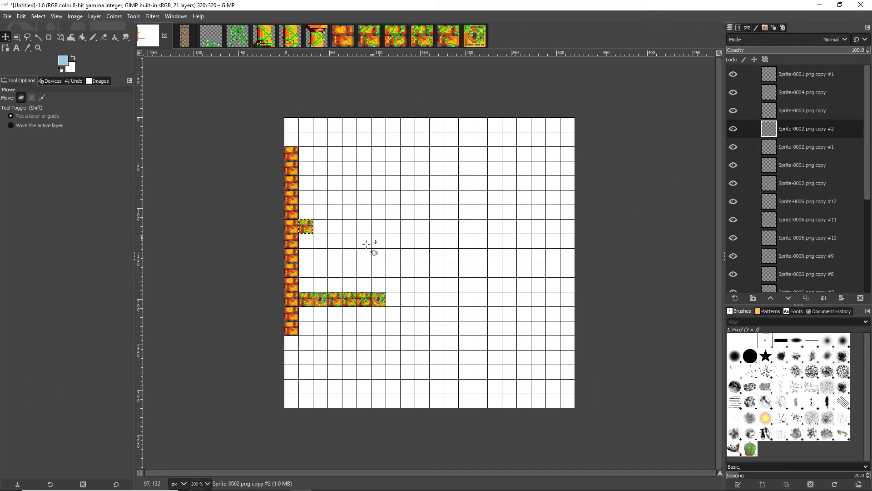
- Duplicate the Sprite-0001 tile layer and place the copy right of the new Sprite-0002 tile in the upper row
{"action": "left_click", "coordinate": [478, 42]}
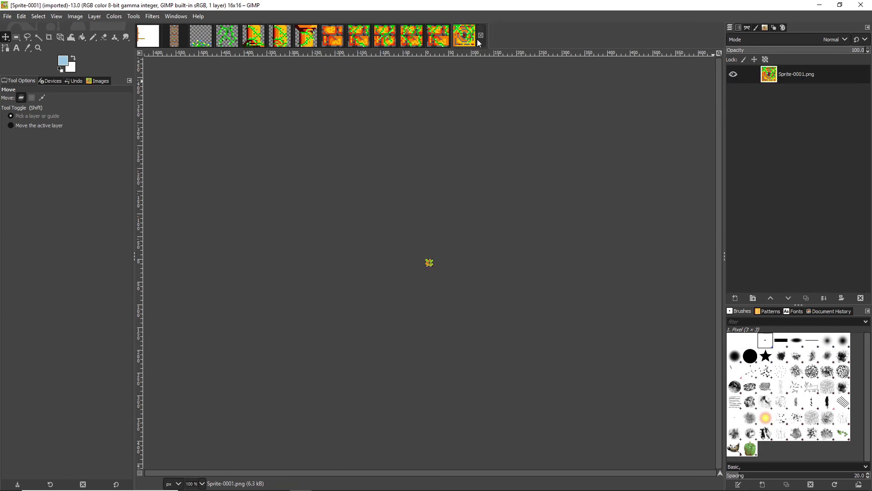
{"action": "left_click", "coordinate": [148, 36]}
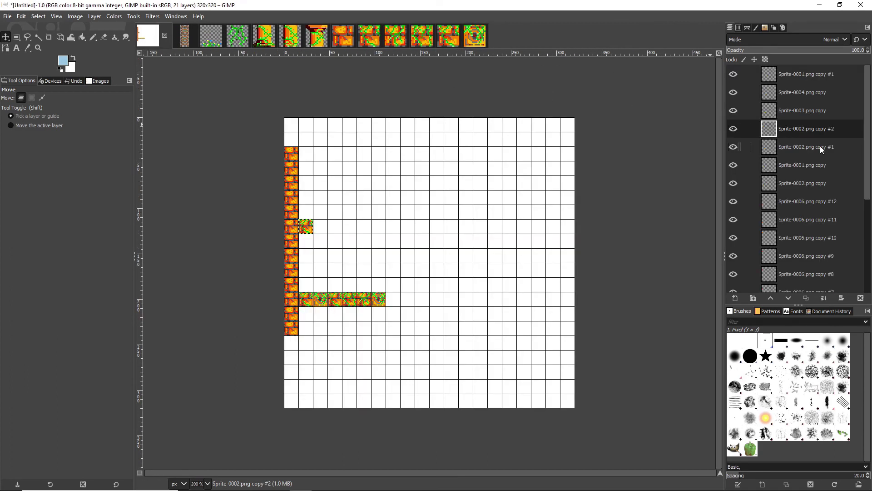
{"action": "left_click", "coordinate": [774, 75]}
{"action": "right_click", "coordinate": [774, 77]}
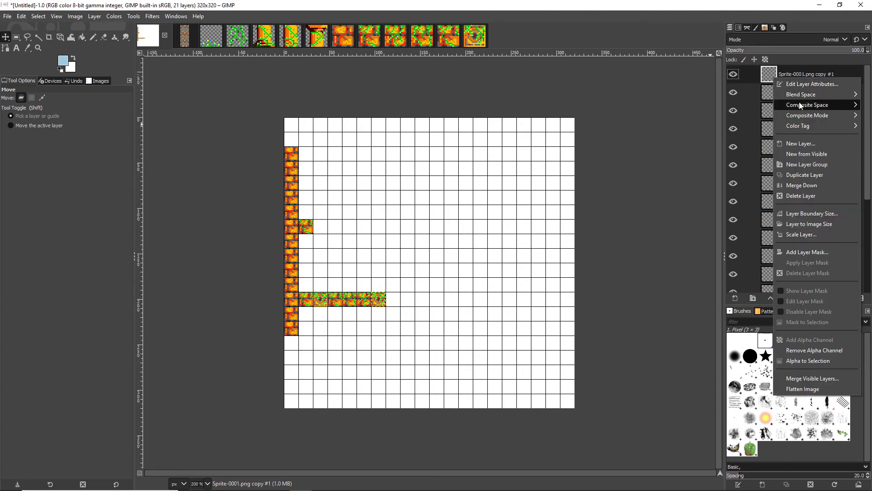
{"action": "left_click", "coordinate": [800, 175]}
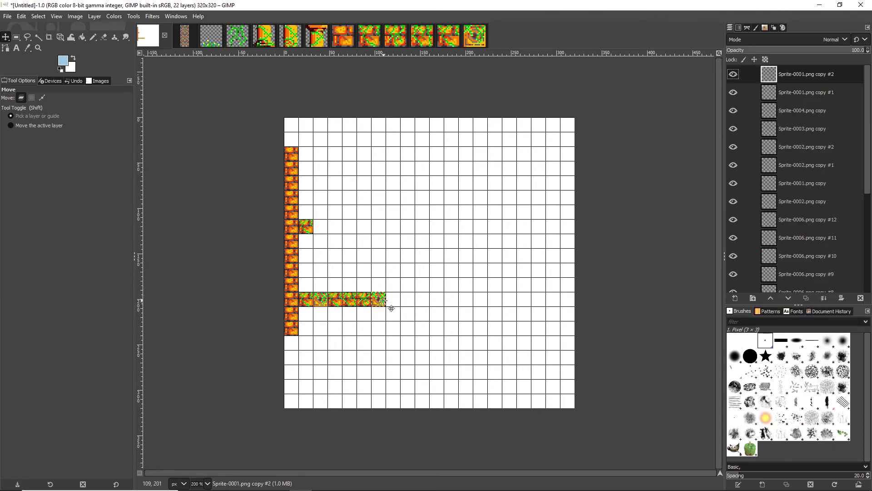
{"action": "left_click_drag", "start_coordinate": [382, 300], "coordinate": [325, 227]}
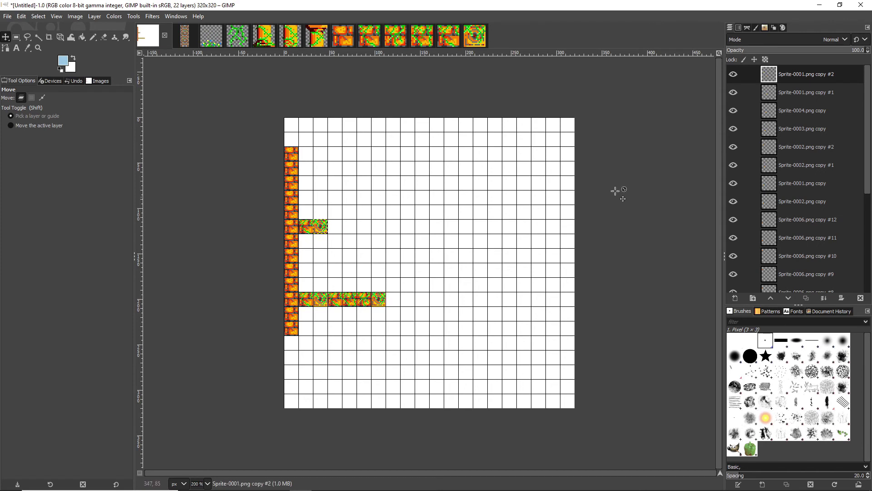
- Extend the upper row to the right with copies of the Sprite-0002 and Sprite-0003 tiles
{"action": "left_click", "coordinate": [810, 146]}
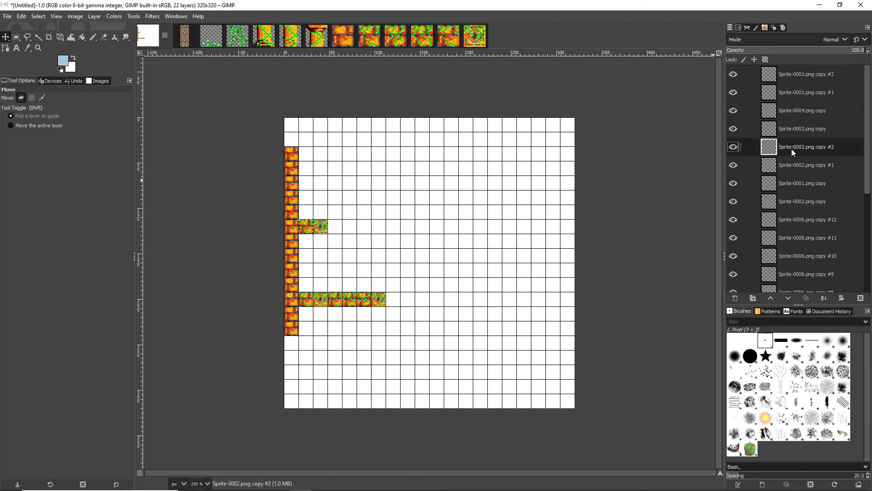
{"action": "right_click", "coordinate": [768, 148]}
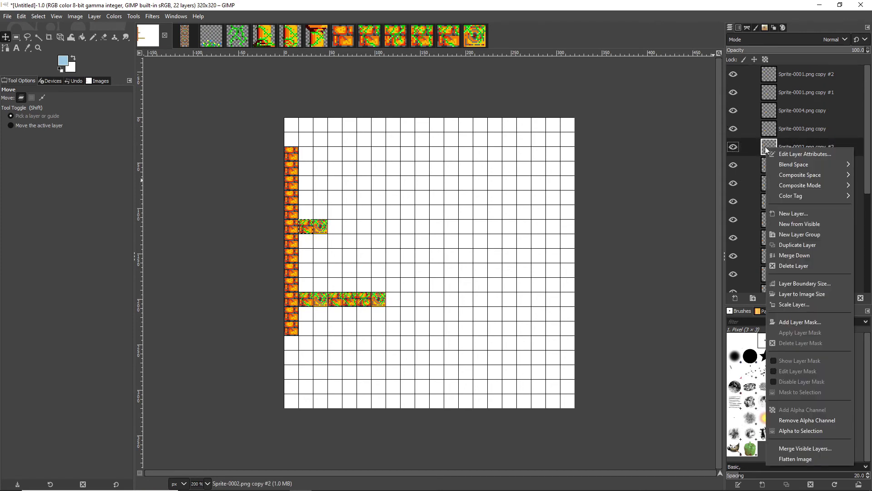
{"action": "left_click", "coordinate": [797, 244]}
{"action": "left_click_drag", "start_coordinate": [309, 216], "coordinate": [324, 216]}
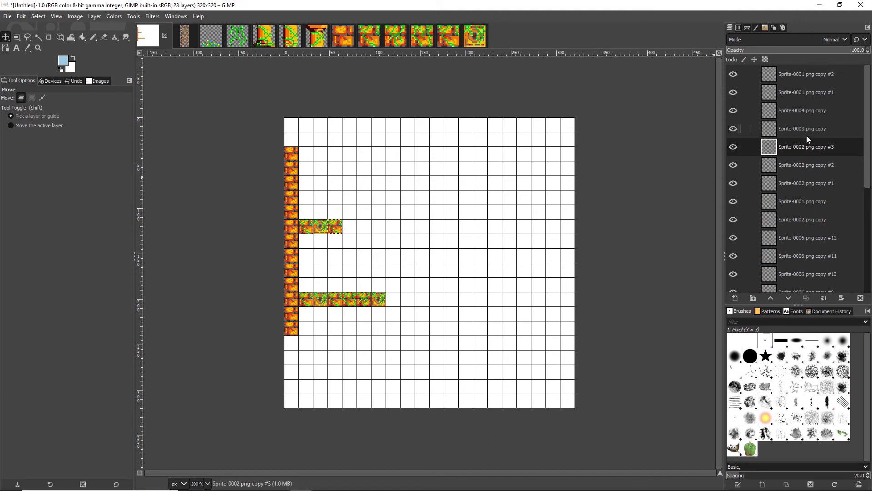
{"action": "left_click", "coordinate": [795, 132]}
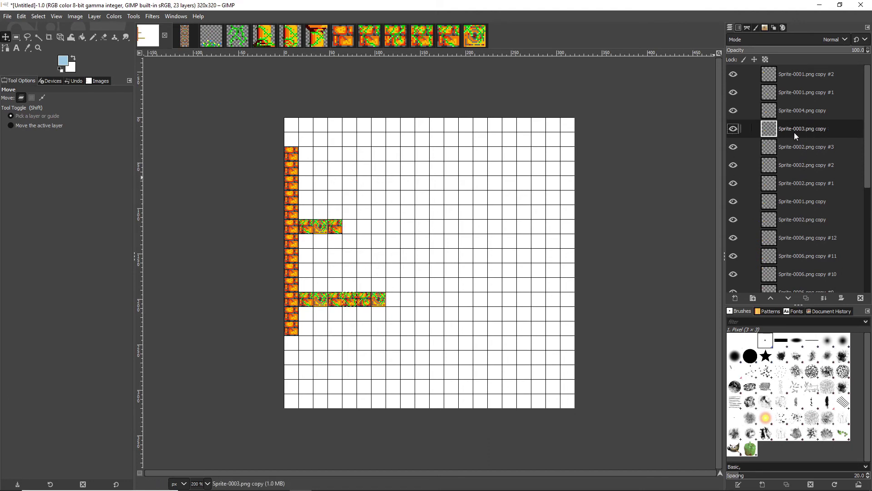
{"action": "right_click", "coordinate": [774, 129]}
{"action": "left_click", "coordinate": [802, 227]}
{"action": "left_click_drag", "start_coordinate": [349, 302], "coordinate": [349, 230]}
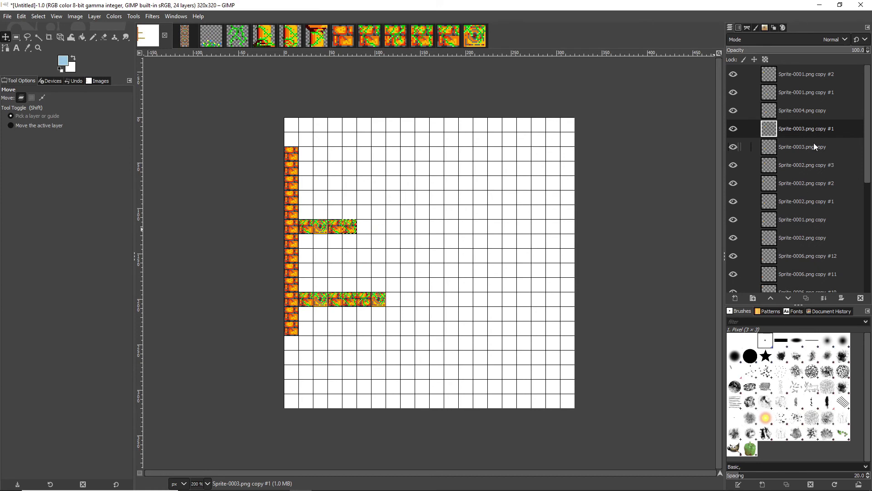
- Add copies of the Sprite-0004 and Sprite-0001 tiles at the right end of the upper row, making it six tiles long
{"action": "left_click", "coordinate": [805, 112]}
{"action": "right_click", "coordinate": [770, 114]}
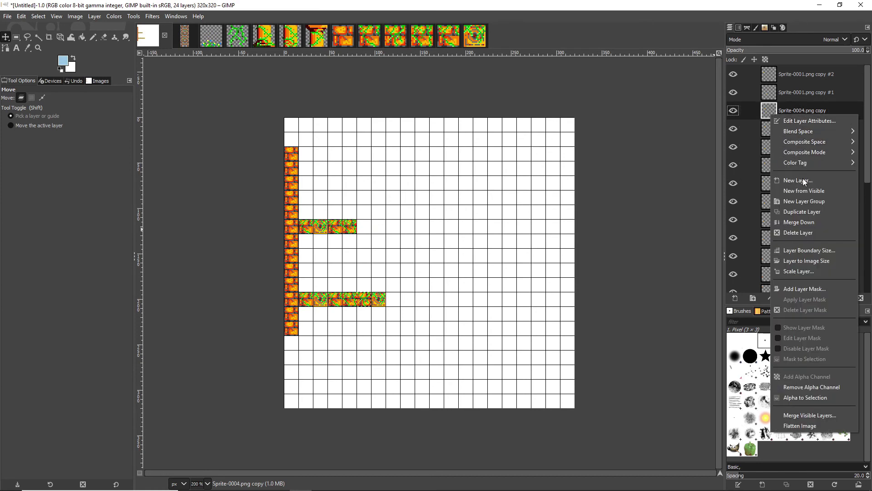
{"action": "left_click", "coordinate": [803, 214]}
{"action": "left_click_drag", "start_coordinate": [364, 305], "coordinate": [365, 233]}
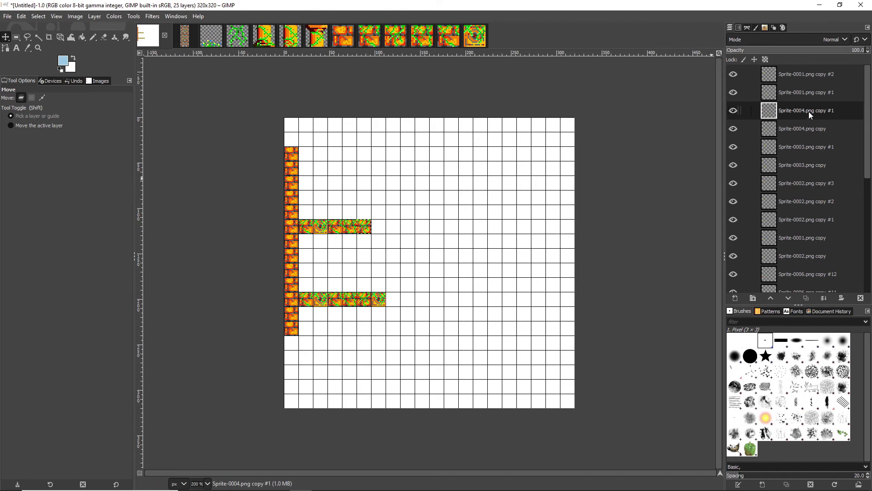
{"action": "right_click", "coordinate": [772, 78]}
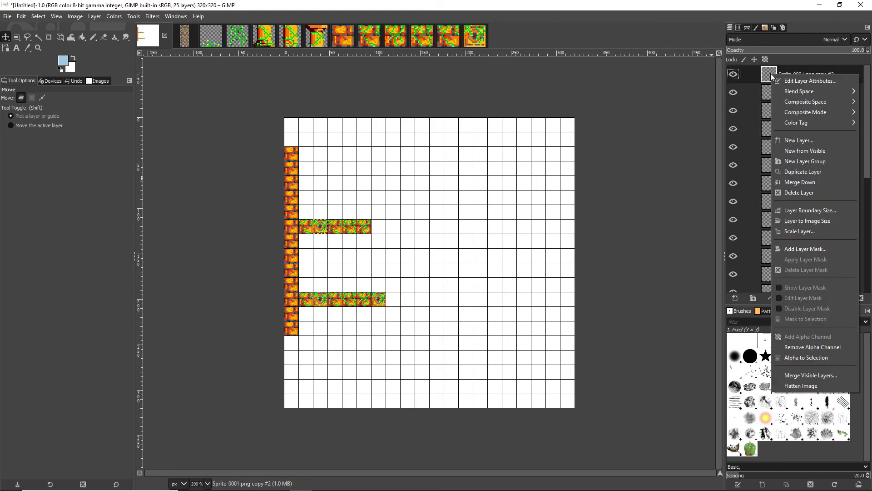
{"action": "left_click", "coordinate": [794, 172]}
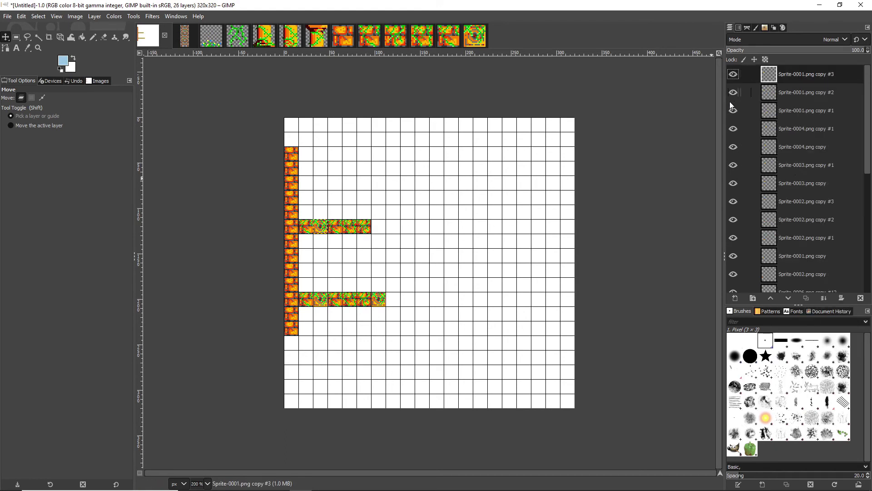
{"action": "left_click_drag", "start_coordinate": [380, 299], "coordinate": [379, 225]}
- Extend the lower row to the right with copies of the Sprite-0002, Sprite-0003, Sprite-0004 and Sprite-0001 tiles
{"action": "right_click", "coordinate": [811, 201]}
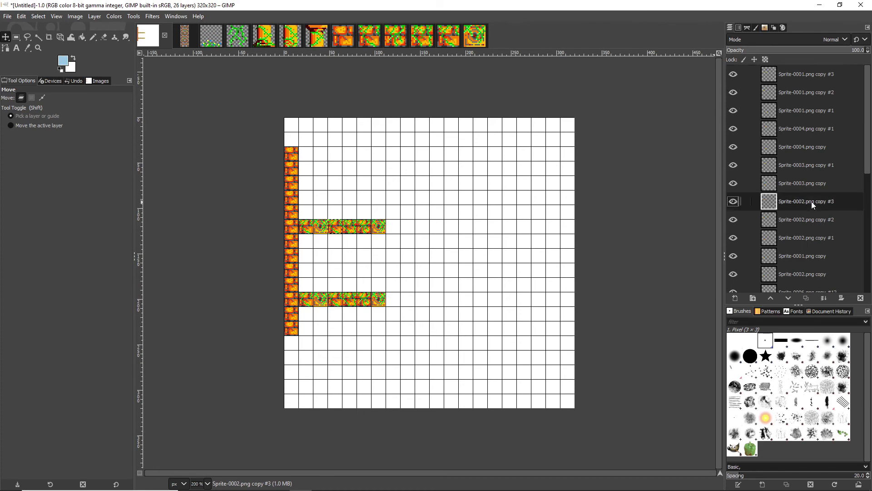
{"action": "left_click", "coordinate": [813, 187]}
{"action": "right_click", "coordinate": [813, 187]}
{"action": "left_click", "coordinate": [808, 98]}
{"action": "right_click", "coordinate": [826, 147]}
{"action": "left_click", "coordinate": [808, 230]}
{"action": "right_click", "coordinate": [773, 95]}
{"action": "left_click", "coordinate": [800, 177]}
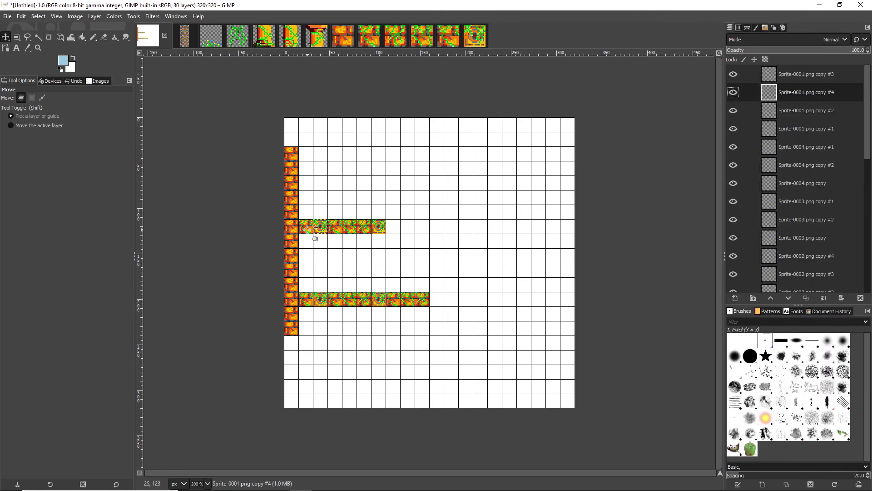
- Add the COLUMNTOP tile beneath the upper row's fifth tile and the COLUMNMID tile directly below it
{"action": "left_click", "coordinate": [317, 40]}
{"action": "left_click_drag", "start_coordinate": [769, 77], "coordinate": [365, 242]}
{"action": "left_click", "coordinate": [292, 41]}
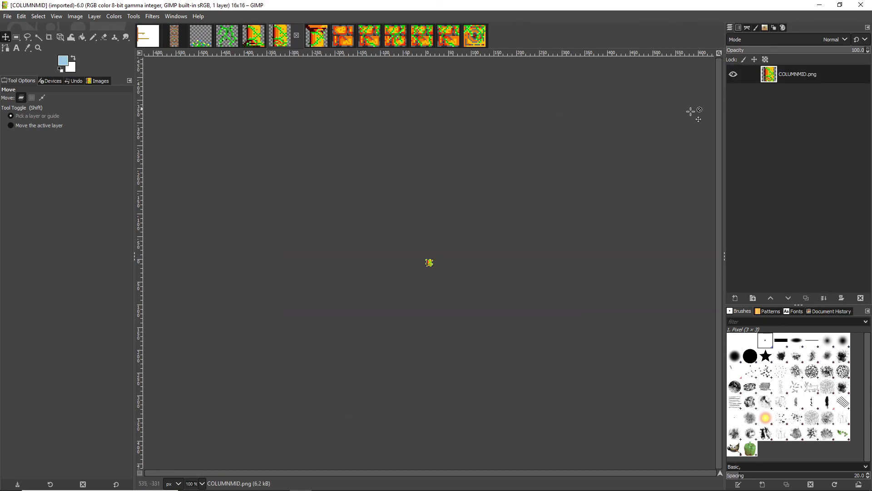
{"action": "left_click_drag", "start_coordinate": [770, 78], "coordinate": [429, 205]}
{"action": "left_click_drag", "start_coordinate": [433, 268], "coordinate": [368, 261]}
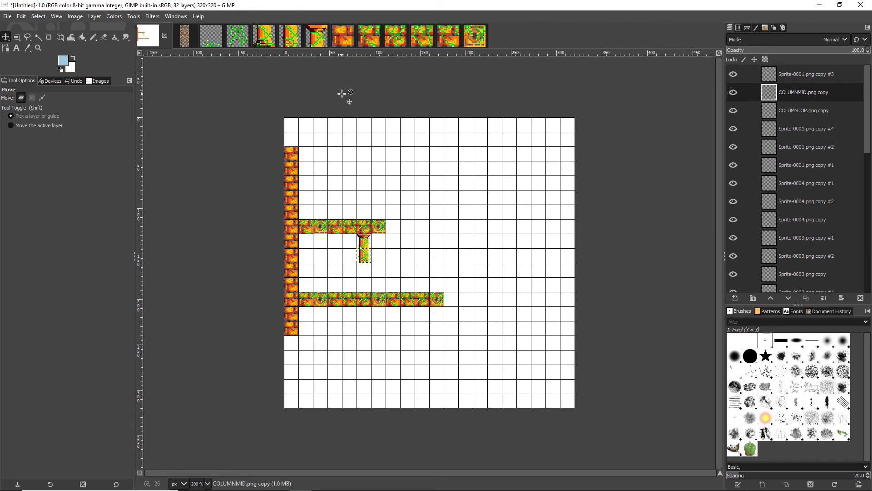
- Complete the column down to the lower row with a duplicate of COLUMNMID and the COLUMNBOTTOM tile
{"action": "right_click", "coordinate": [779, 97]}
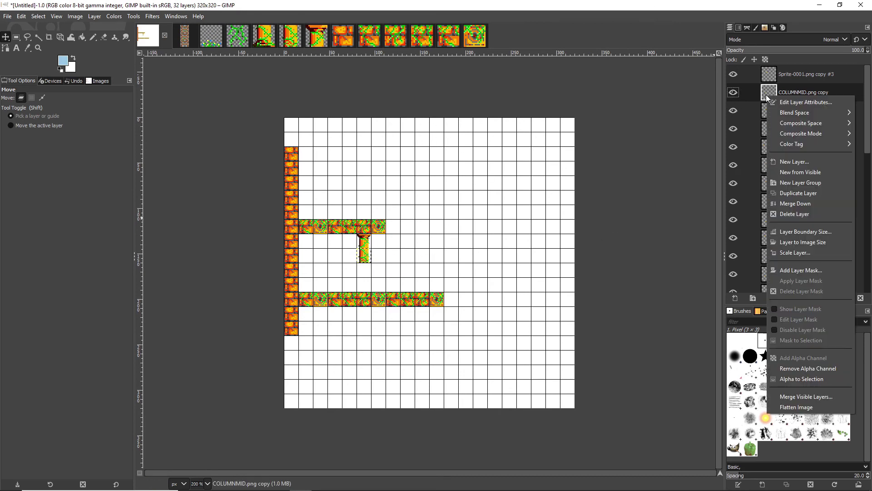
{"action": "left_click", "coordinate": [795, 192]}
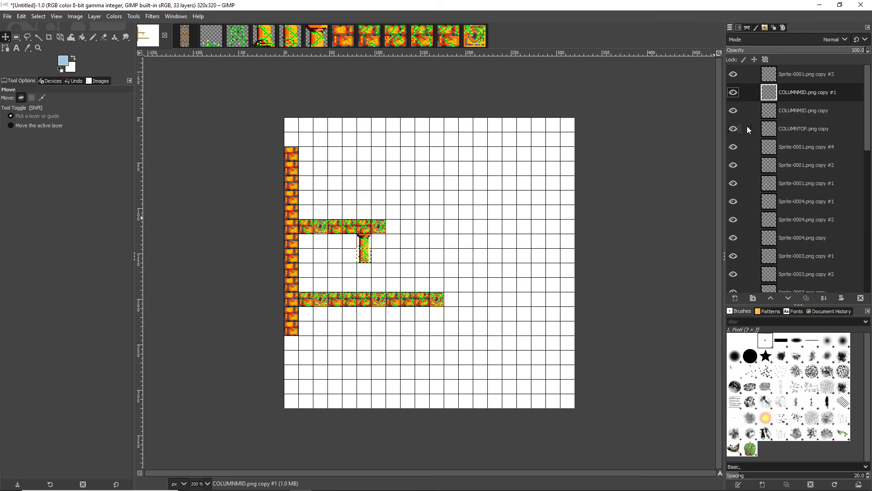
{"action": "mouse_move", "coordinate": [364, 249]}
{"action": "left_mouse_down"}
{"action": "mouse_move", "coordinate": [370, 285]}
{"action": "mouse_move", "coordinate": [366, 264]}
{"action": "left_mouse_up"}
{"action": "left_click", "coordinate": [267, 43]}
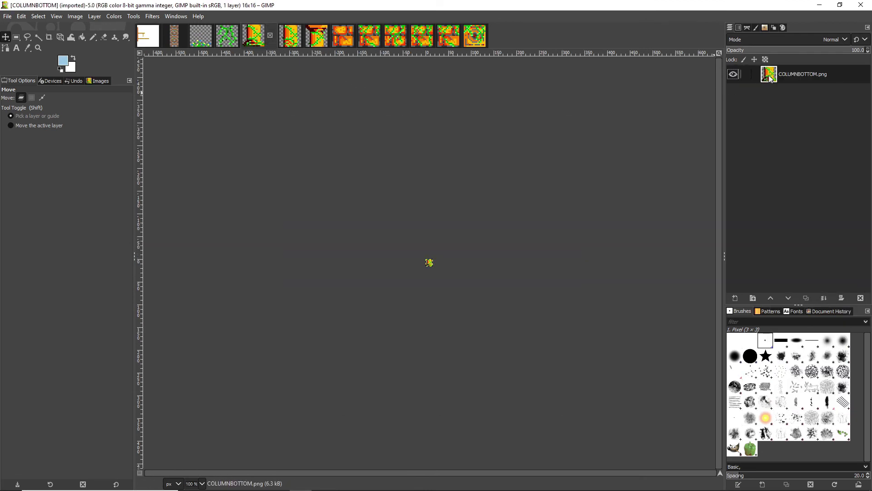
{"action": "left_click_drag", "start_coordinate": [267, 44], "coordinate": [364, 287]}
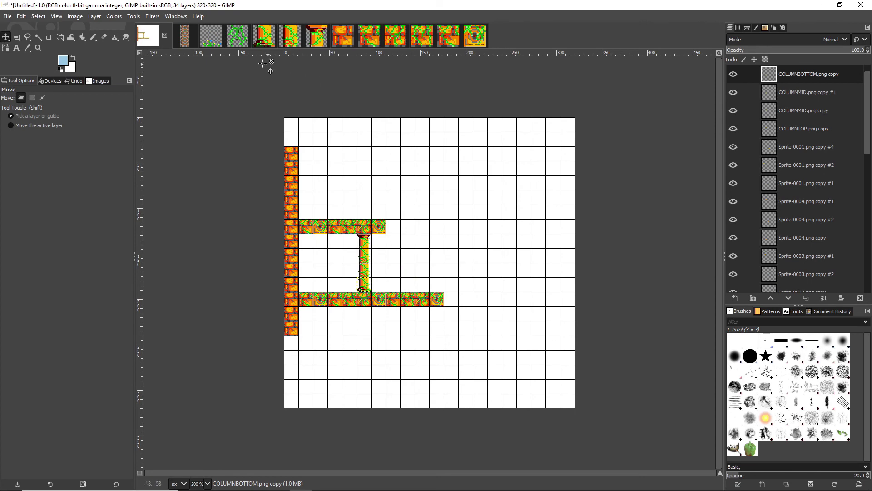
- Add the ladders sprite to the scene, standing on the lower row directly right of the upper row's end
{"action": "left_click", "coordinate": [190, 39]}
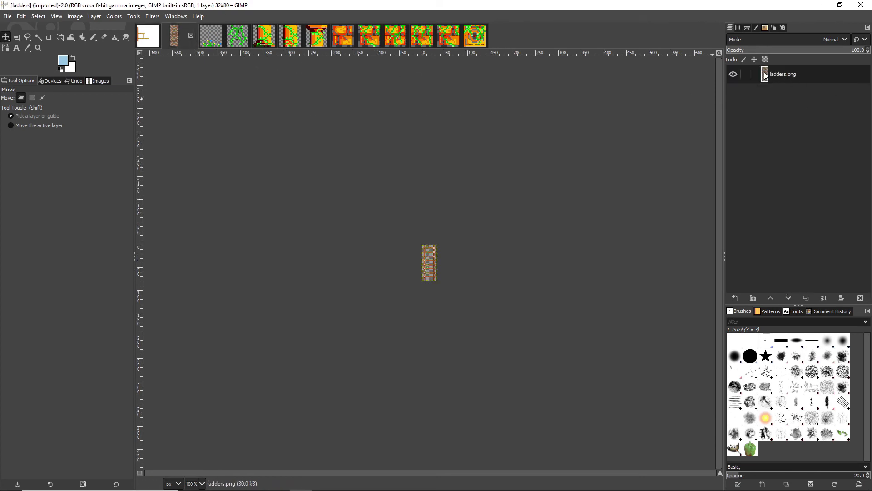
{"action": "left_click_drag", "start_coordinate": [765, 76], "coordinate": [149, 37]}
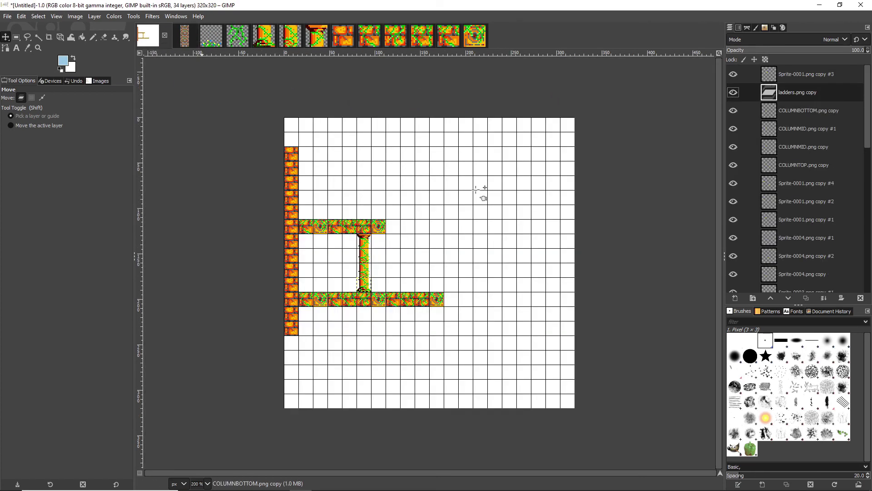
{"action": "left_click_drag", "start_coordinate": [482, 197], "coordinate": [481, 202]}
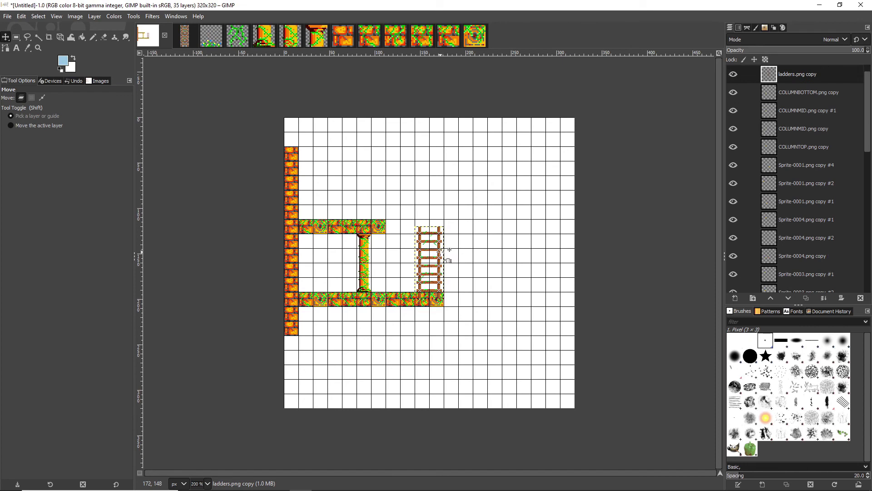
{"action": "left_click_drag", "start_coordinate": [444, 257], "coordinate": [416, 241]}
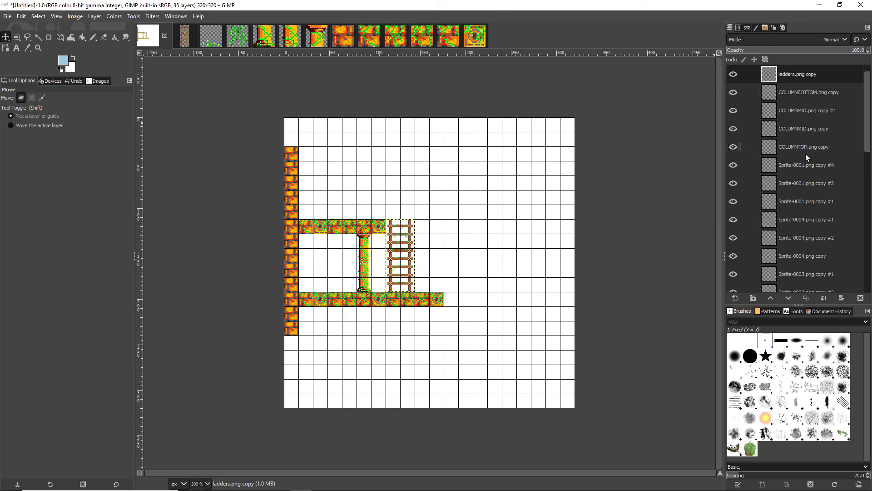
- Duplicate the Sprite-0001 copy #1 layer and place the copy directly right of the ladder's top, level with the upper row
{"action": "left_click", "coordinate": [779, 203]}
{"action": "right_click", "coordinate": [766, 202]}
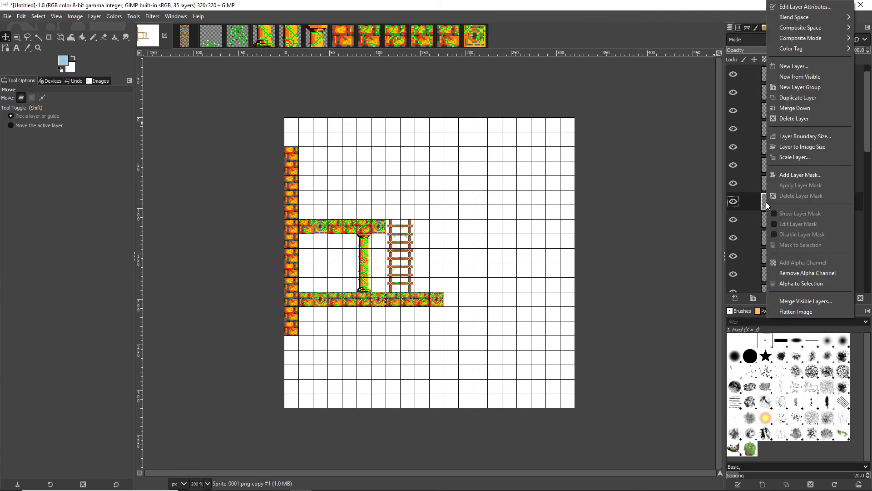
{"action": "left_click", "coordinate": [798, 97]}
{"action": "left_click_drag", "start_coordinate": [379, 299], "coordinate": [422, 227]}
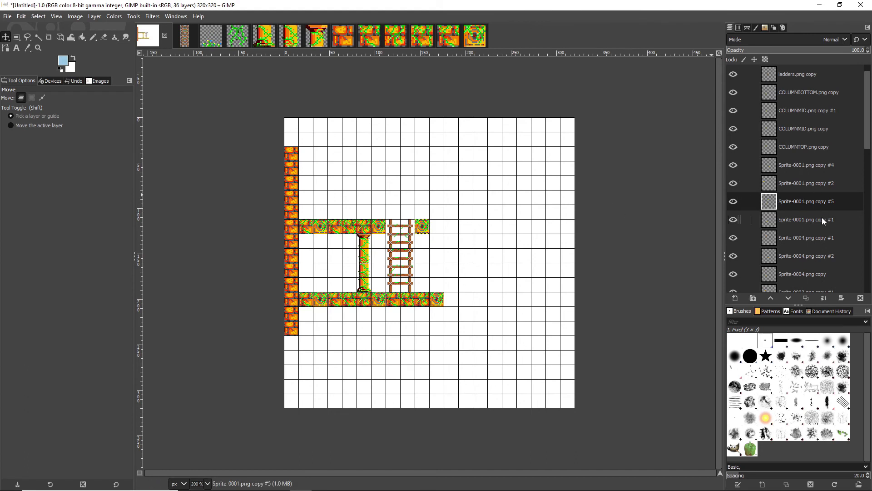
- Duplicate the Sprite-0002 copy #4 layer and place the copy directly right of the tile beyond the ladder's top, extending the upper row
{"action": "scroll", "coordinate": [827, 241], "scroll_direction": "down", "scroll_amount": 3}
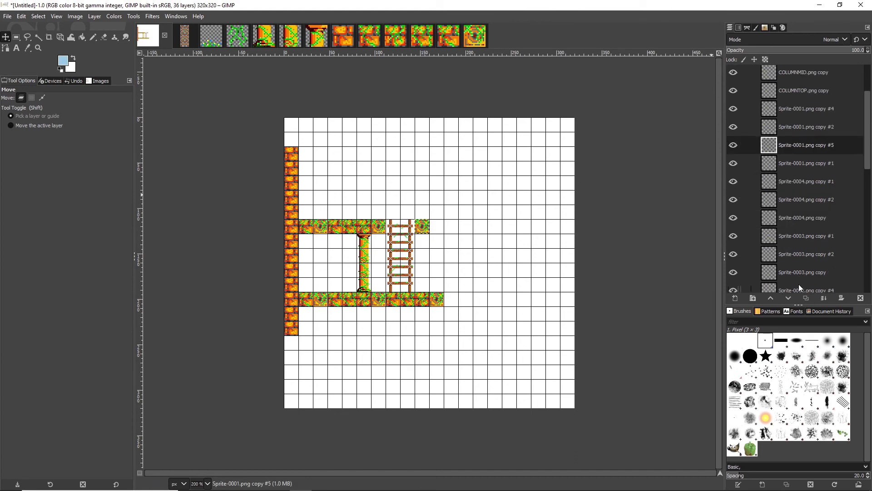
{"action": "left_click", "coordinate": [799, 285]}
{"action": "right_click", "coordinate": [797, 283]}
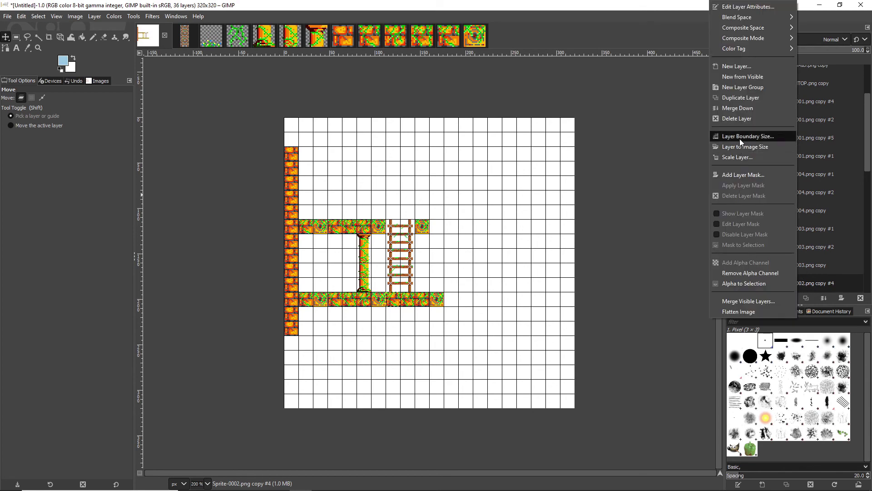
{"action": "left_click", "coordinate": [741, 99]}
{"action": "left_click_drag", "start_coordinate": [418, 295], "coordinate": [433, 222]}
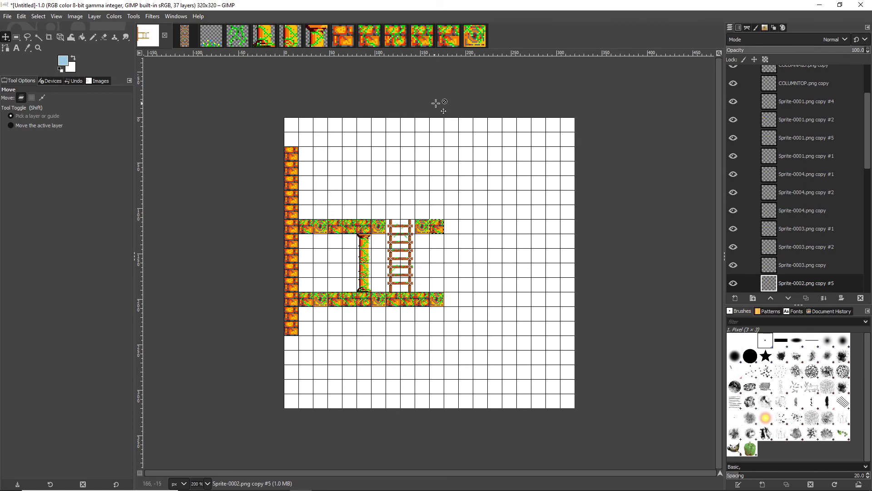
- Add the plants sprite to the scene, standing on the lower row's first tile beside the brick wall
{"action": "left_click", "coordinate": [207, 39]}
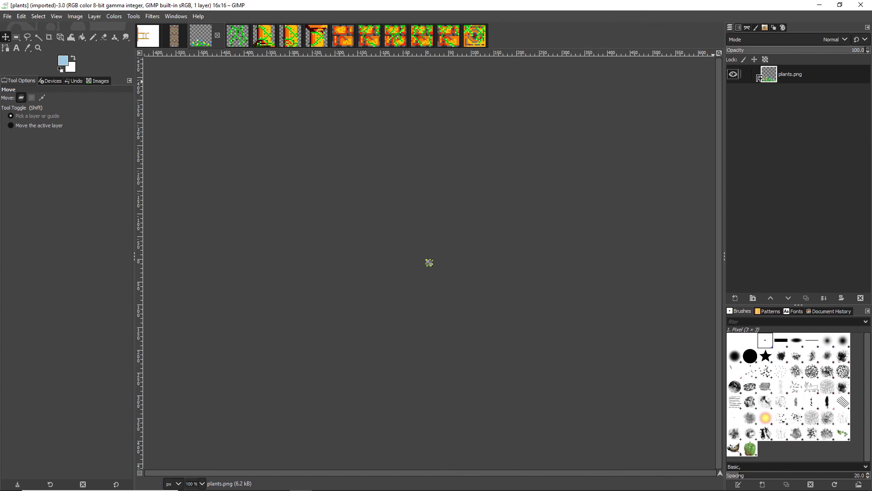
{"action": "left_click_drag", "start_coordinate": [193, 36], "coordinate": [532, 256]}
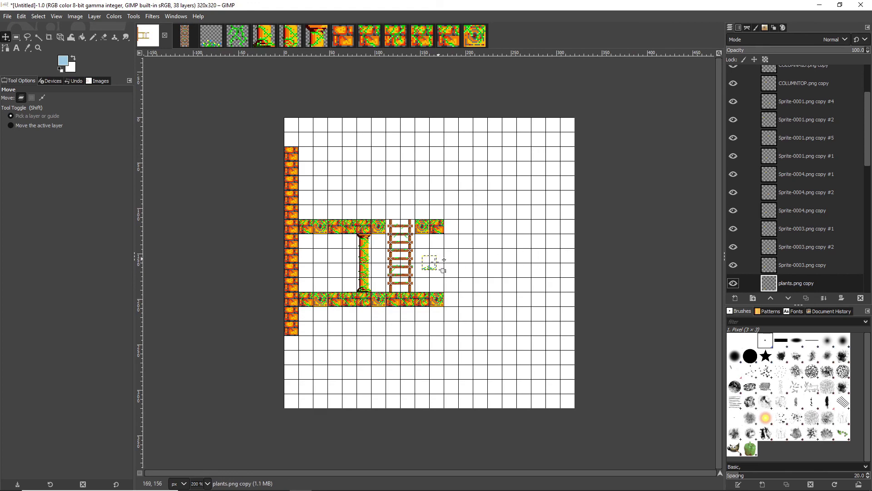
{"action": "left_click", "coordinate": [208, 484]}
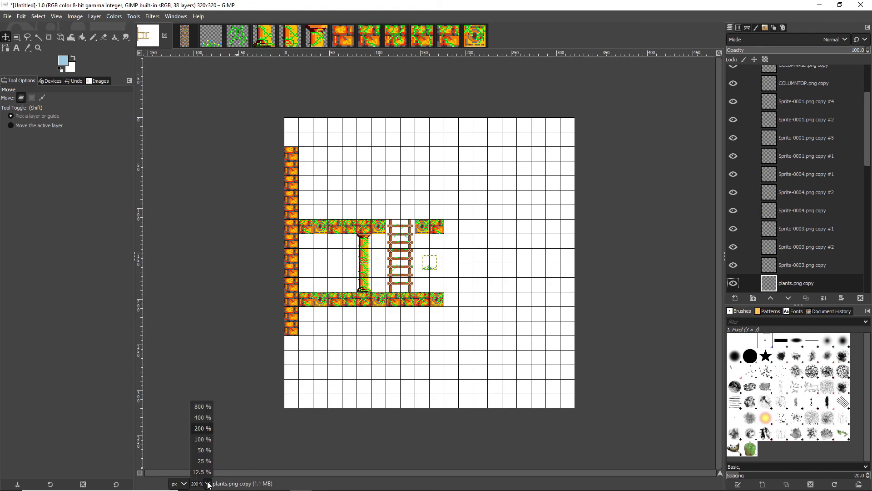
{"action": "left_click", "coordinate": [202, 417]}
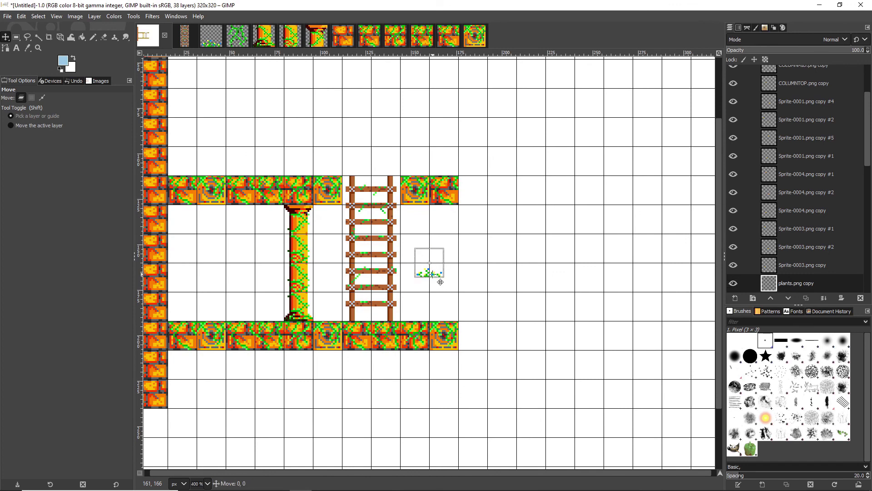
{"action": "left_click_drag", "start_coordinate": [440, 282], "coordinate": [191, 322]}
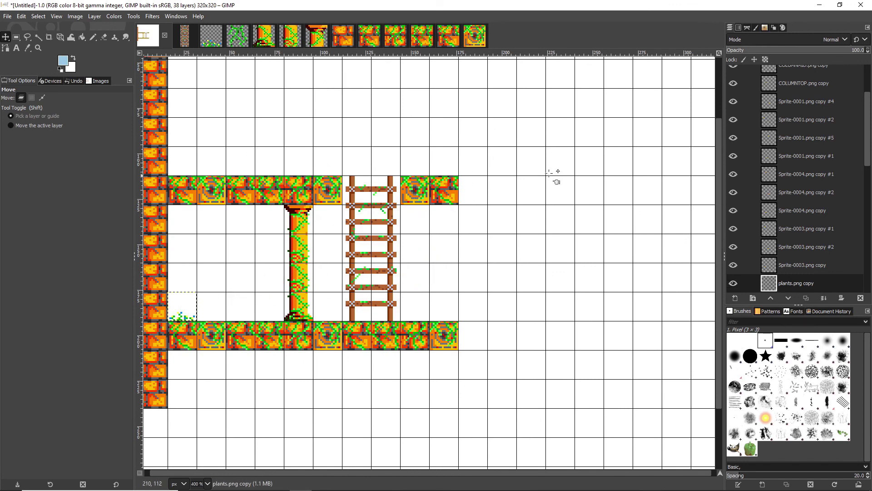
- Duplicate the plants layer twice, placing one copy on the lower row's third tile and the other on the upper row's third tile
{"action": "right_click", "coordinate": [773, 286]}
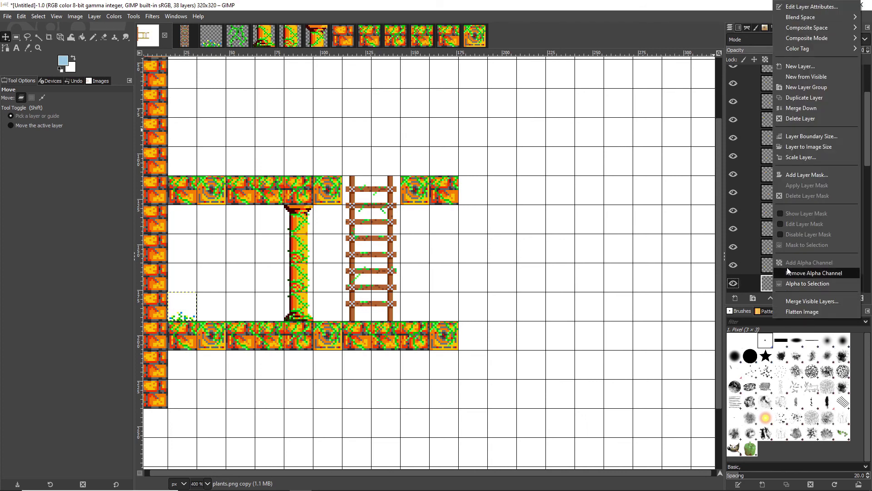
{"action": "left_click", "coordinate": [803, 97]}
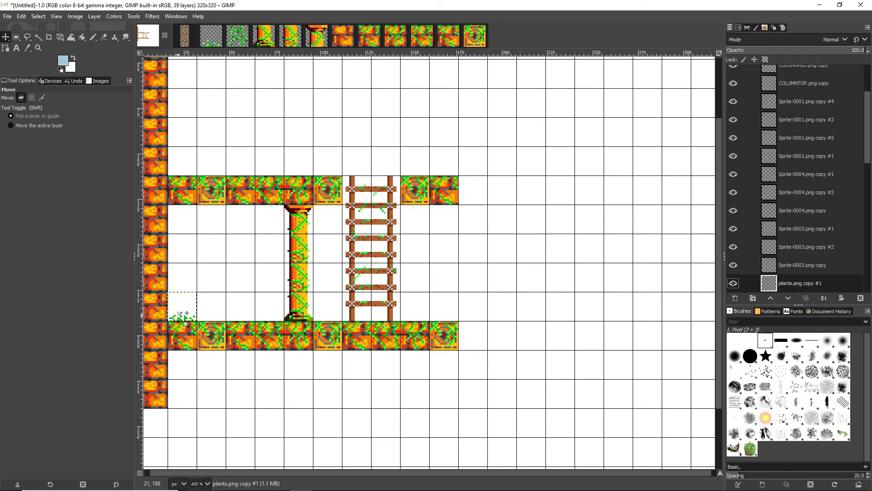
{"action": "left_click_drag", "start_coordinate": [187, 321], "coordinate": [243, 321]}
{"action": "scroll", "coordinate": [787, 238], "scroll_direction": "down", "scroll_amount": 1}
{"action": "right_click", "coordinate": [791, 199]}
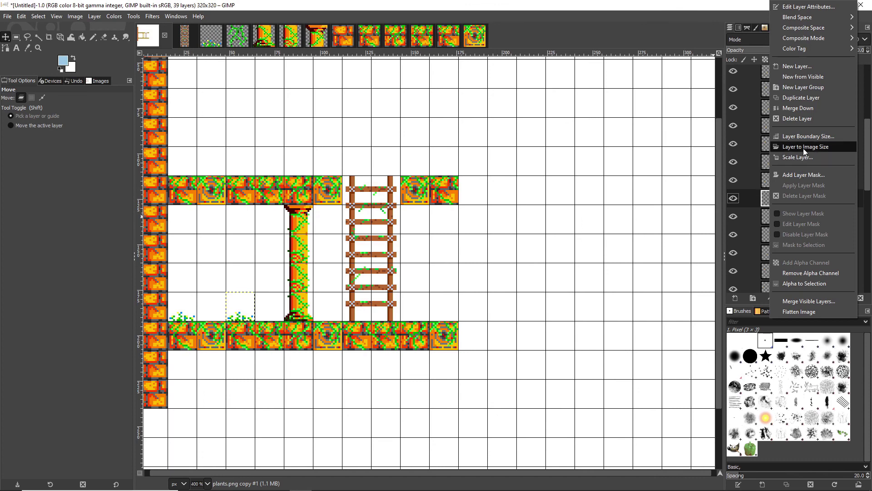
{"action": "left_click", "coordinate": [803, 98]}
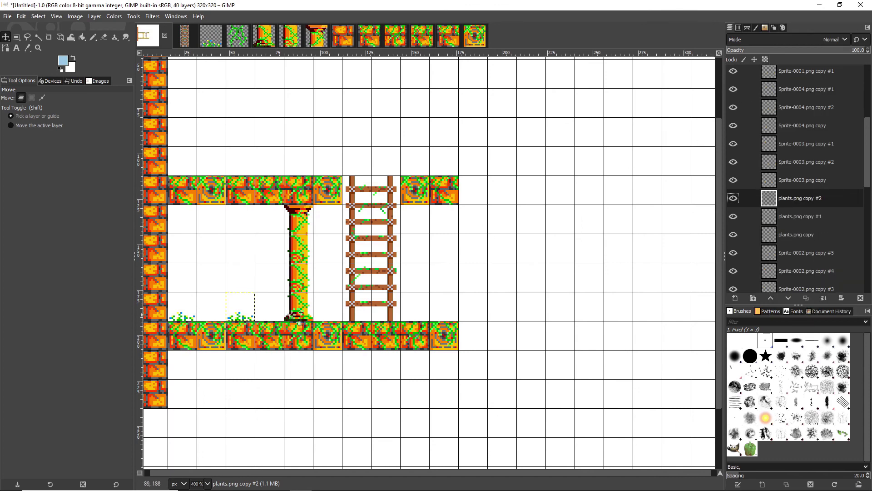
{"action": "left_click_drag", "start_coordinate": [250, 323], "coordinate": [251, 178]}
- Duplicate the plants layer once more and place the copy on the lower row, directly right of the ladder's foot
{"action": "right_click", "coordinate": [775, 203]}
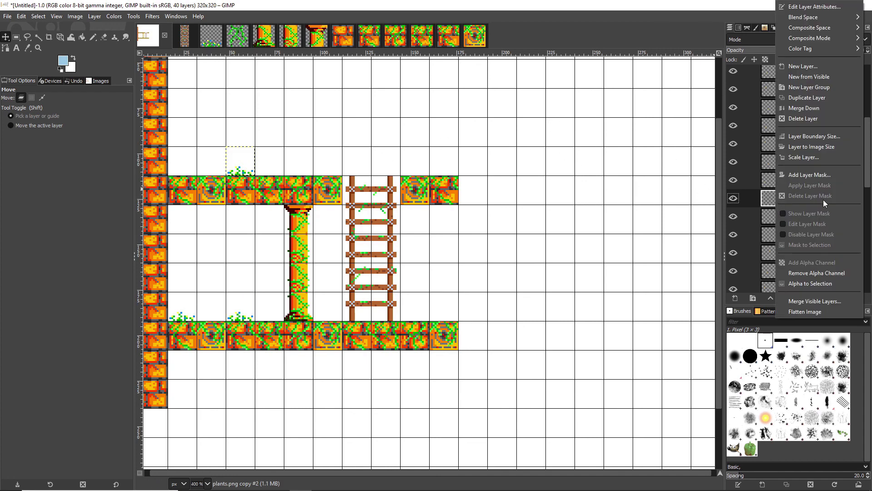
{"action": "left_click", "coordinate": [810, 97]}
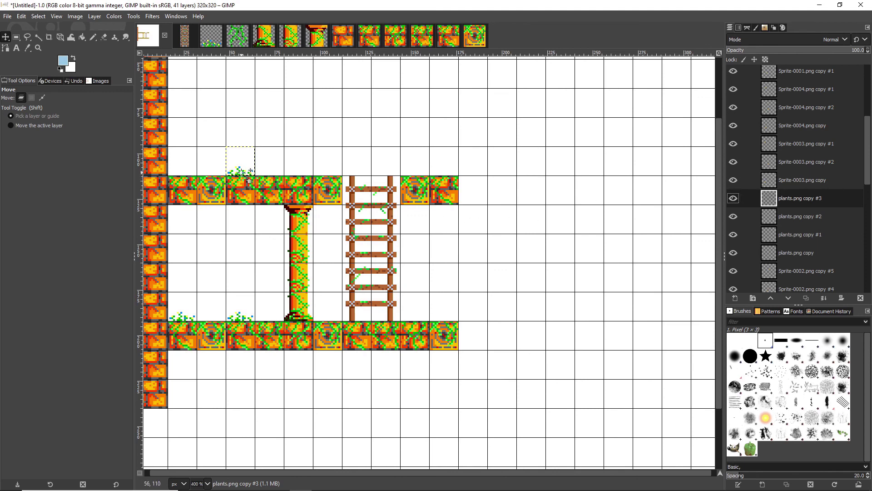
{"action": "left_click_drag", "start_coordinate": [250, 179], "coordinate": [423, 322]}
- Add the hangingplant sprite beneath the upper row's third tile and place a duplicate of it directly below
{"action": "left_click", "coordinate": [237, 38]}
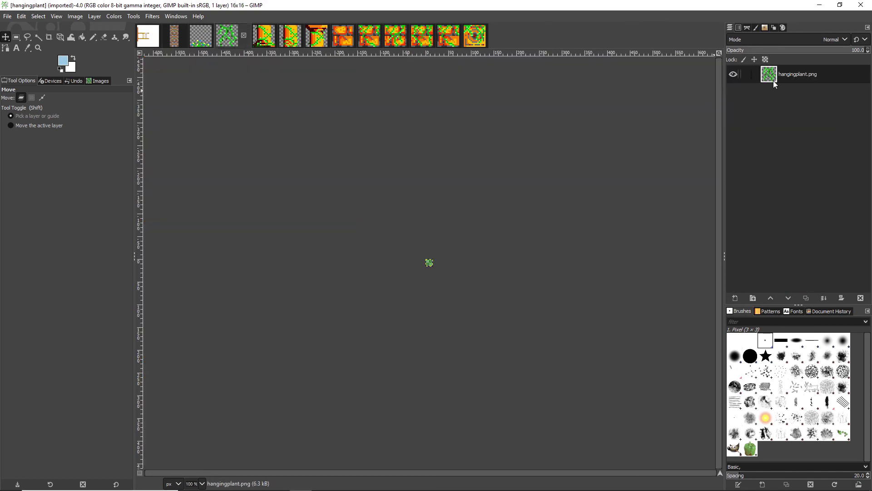
{"action": "left_click_drag", "start_coordinate": [771, 78], "coordinate": [477, 241]}
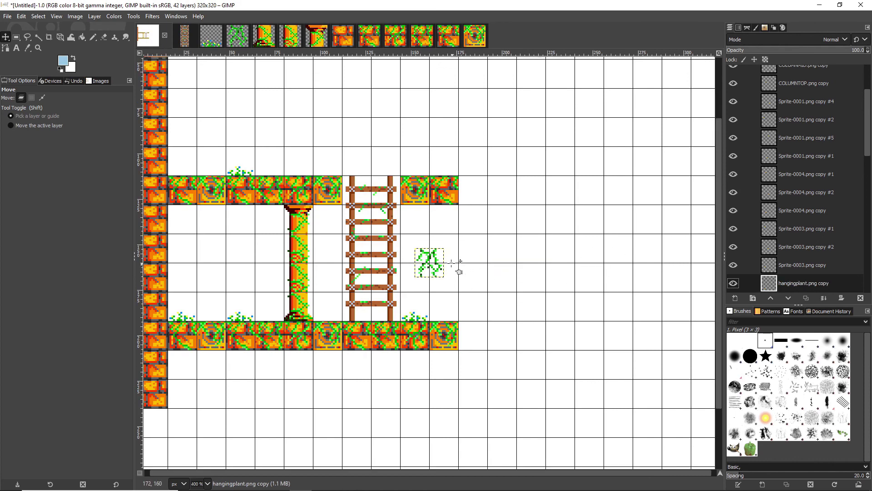
{"action": "left_click_drag", "start_coordinate": [438, 264], "coordinate": [248, 220]}
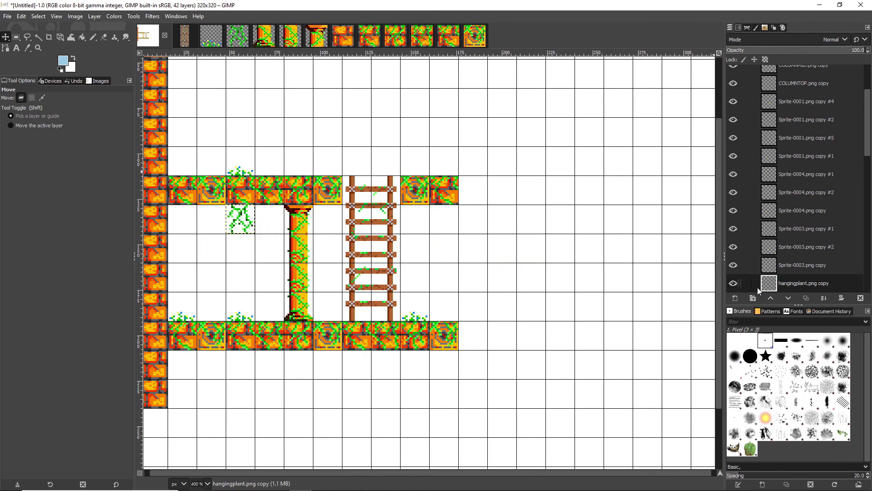
{"action": "right_click", "coordinate": [773, 285]}
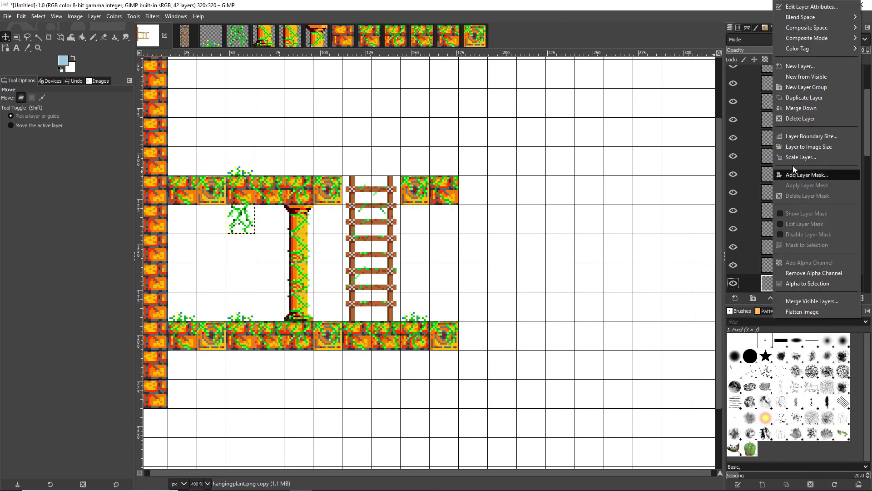
{"action": "left_click", "coordinate": [798, 98]}
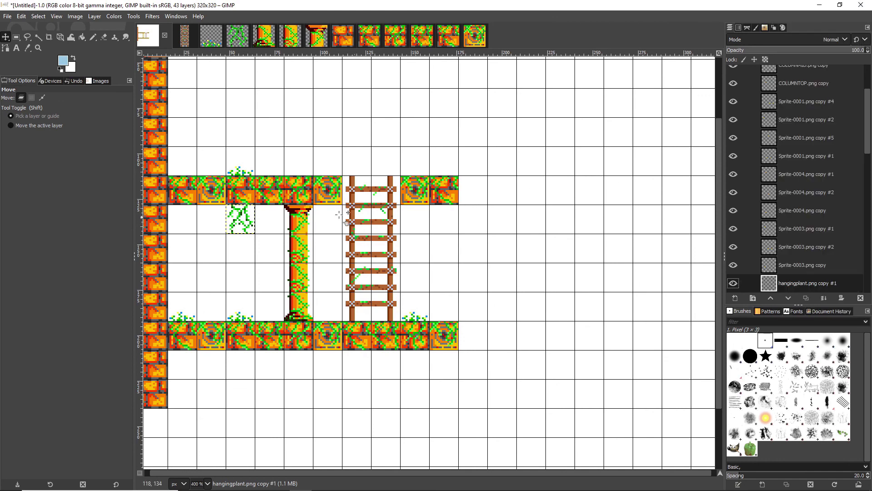
{"action": "left_click_drag", "start_coordinate": [249, 222], "coordinate": [246, 251]}
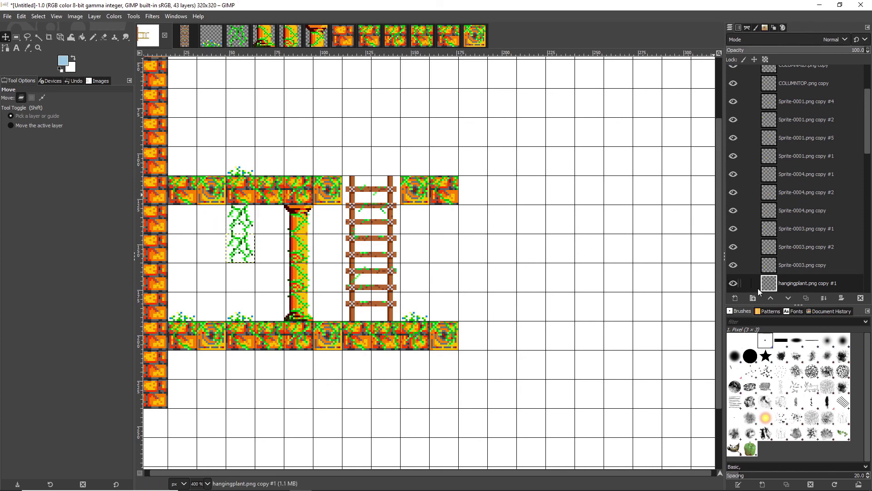
- Duplicate the hangingplant layer and place the copy beneath the upper row's sixth tile, between the column top and the ladder
{"action": "right_click", "coordinate": [769, 286]}
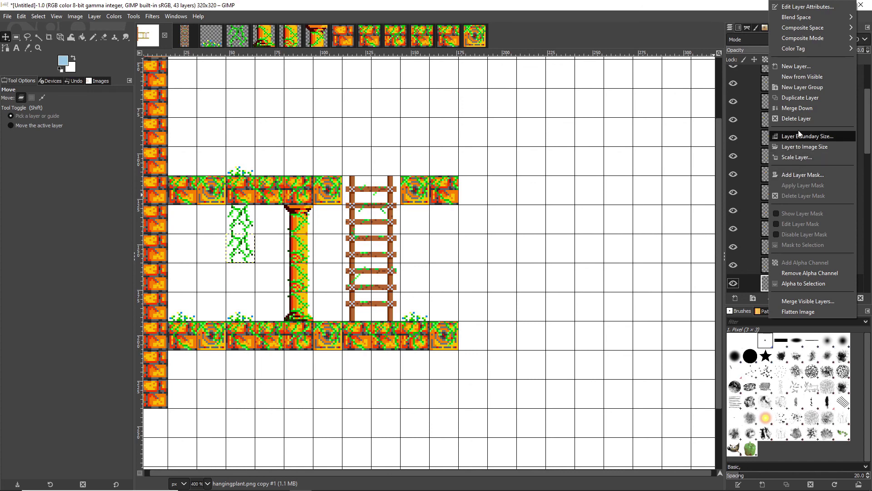
{"action": "left_click", "coordinate": [796, 101]}
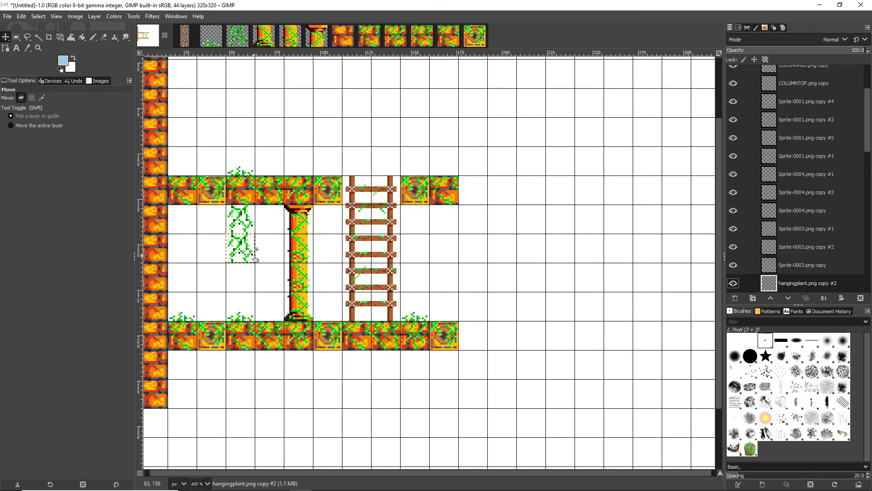
{"action": "left_click_drag", "start_coordinate": [247, 251], "coordinate": [335, 221]}
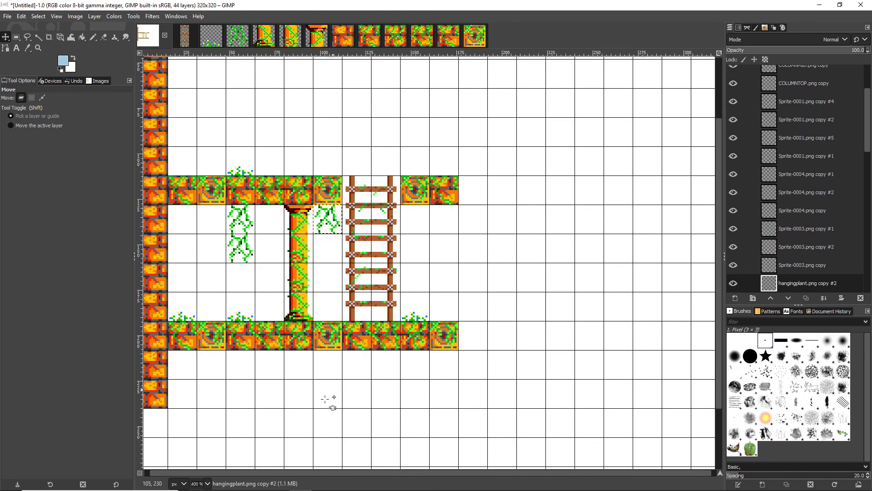
{"action": "left_click", "coordinate": [207, 482]}
{"action": "left_click", "coordinate": [204, 430]}
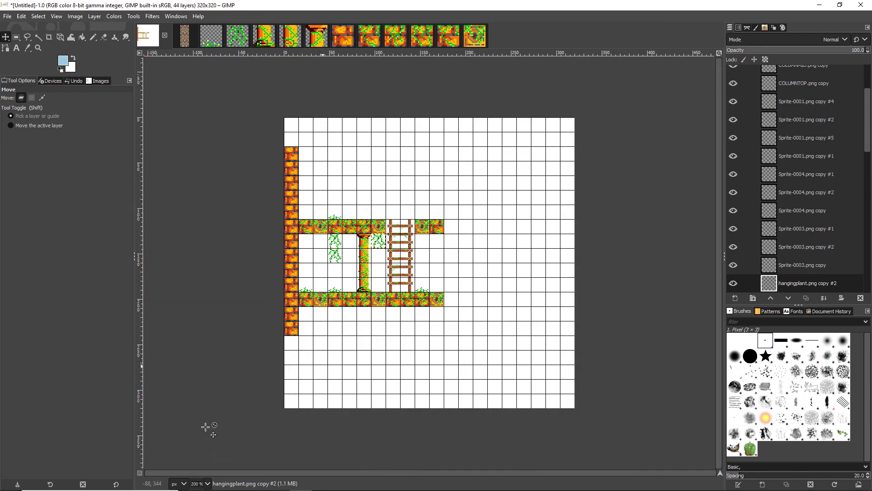